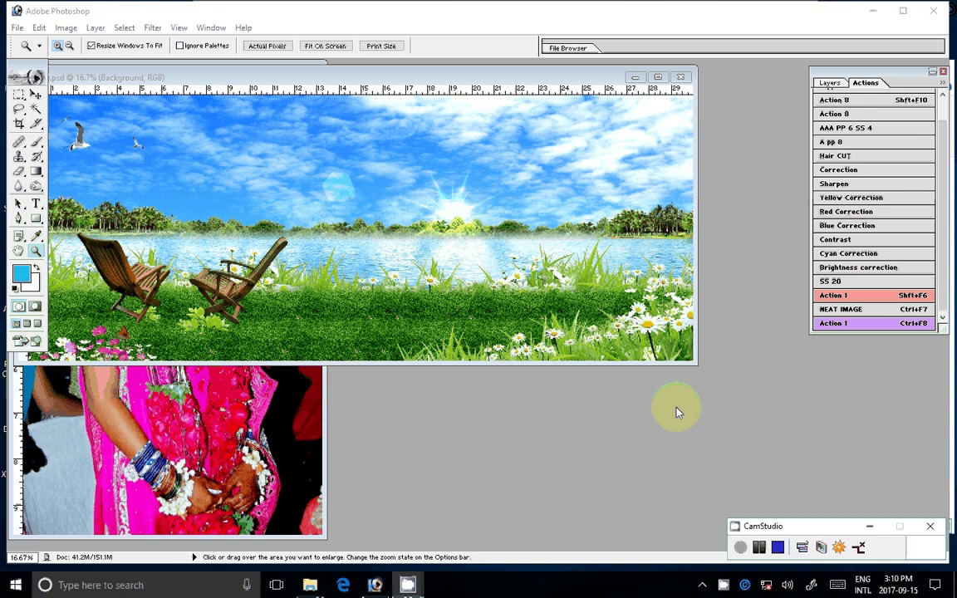
Resample the lakeside background to 300 pixels/inch (41.2M to 92.7M) and zoom in.
right_click(466, 75)
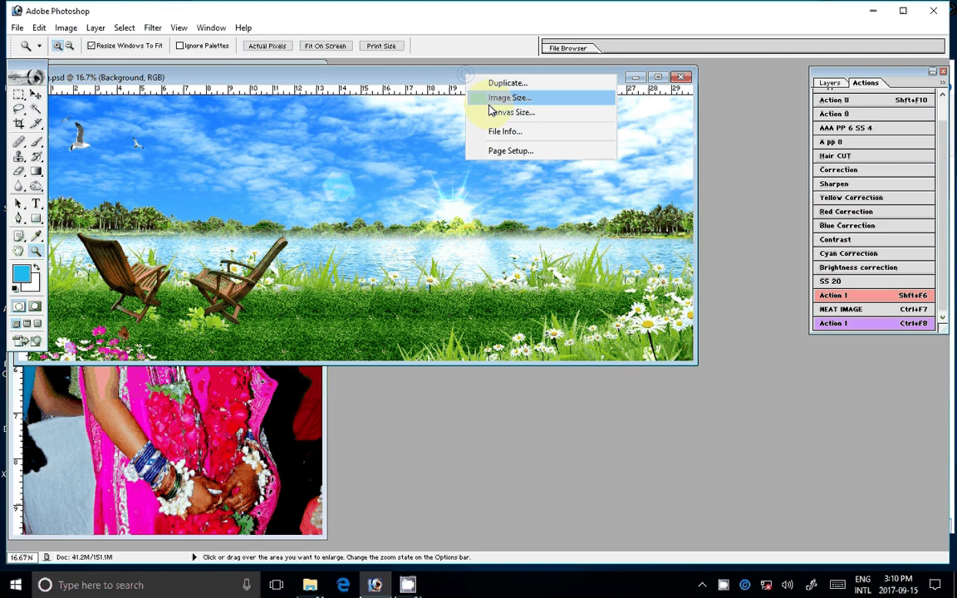
click(498, 98)
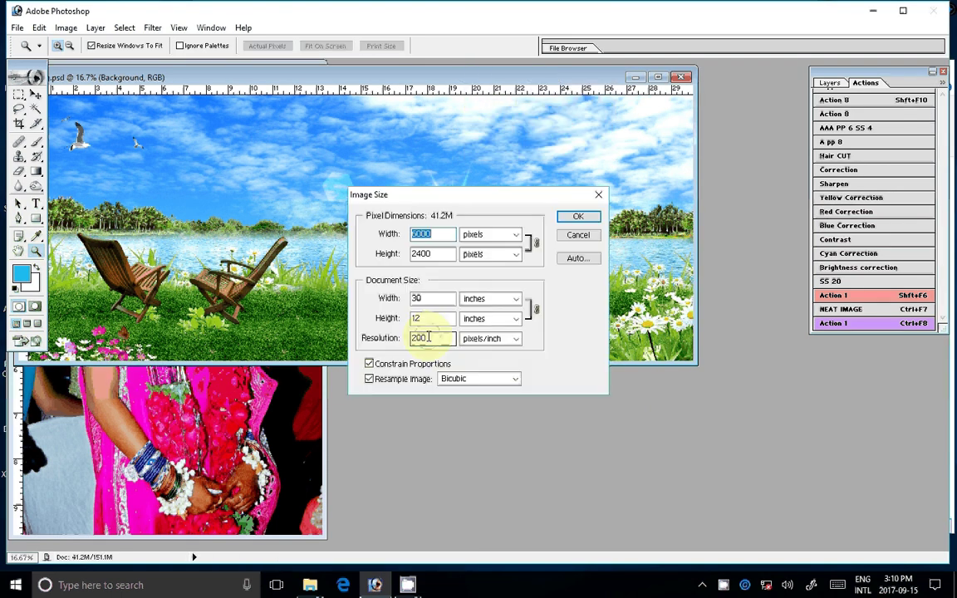
text(3)
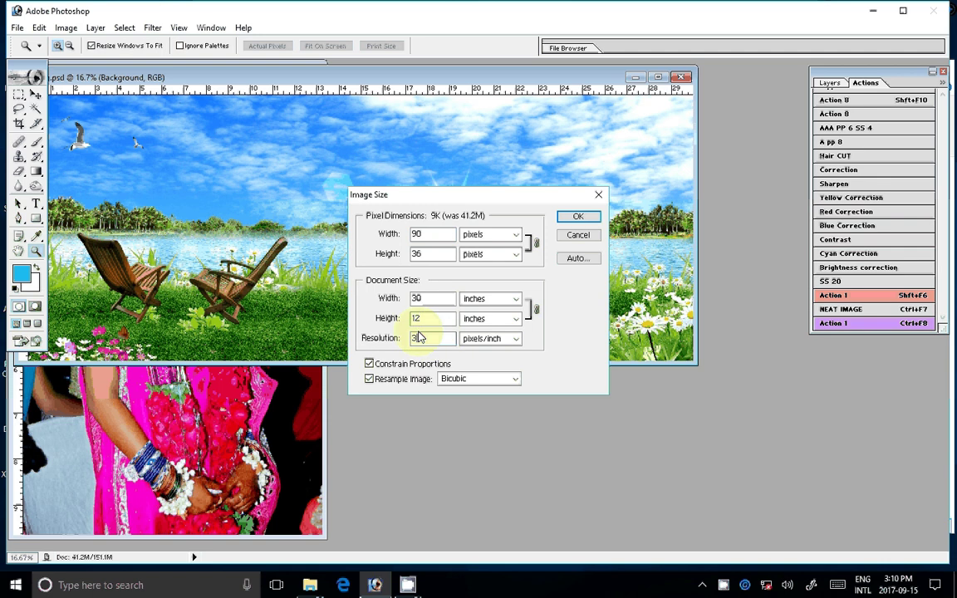
key(Return)
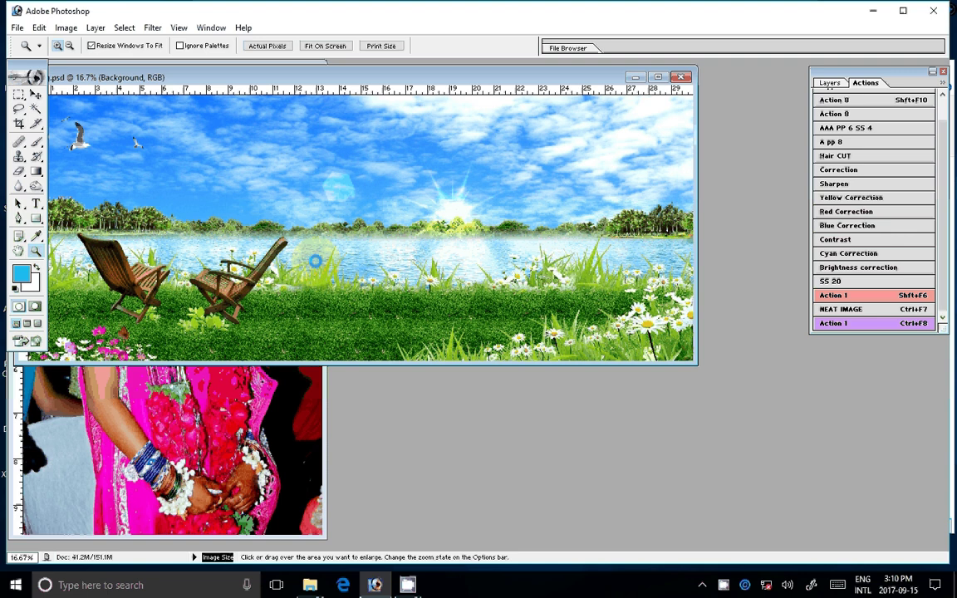
click(315, 261)
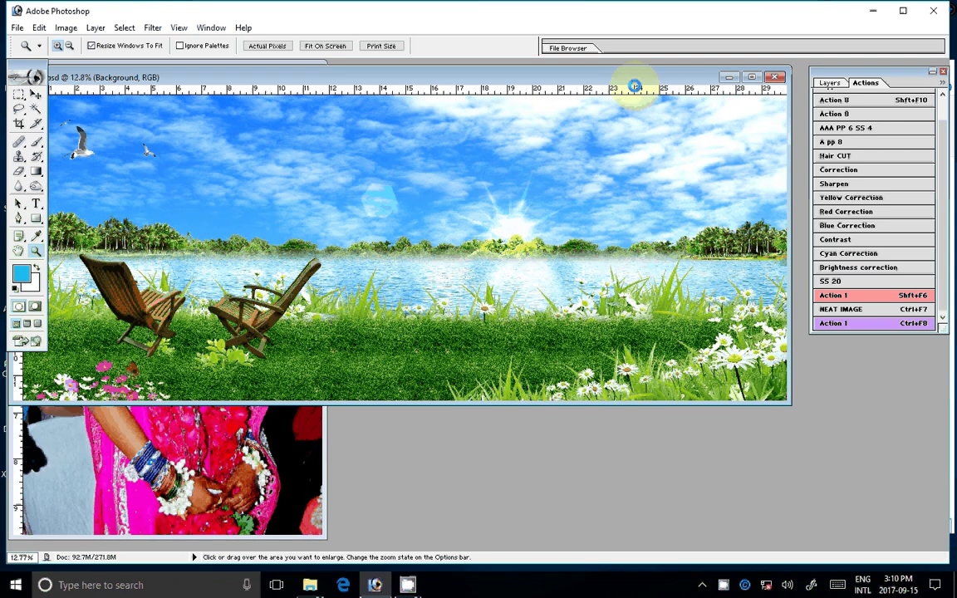
Drag the woman's portrait photo into 010g.psd and position it at the upper-left corner.
drag(634, 86, 634, 186)
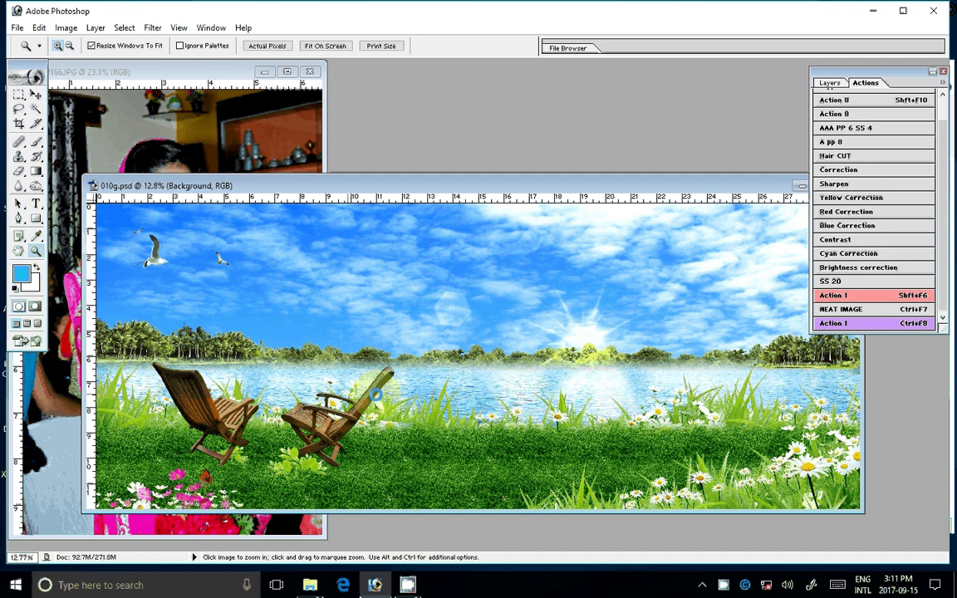
key(v)
click(164, 233)
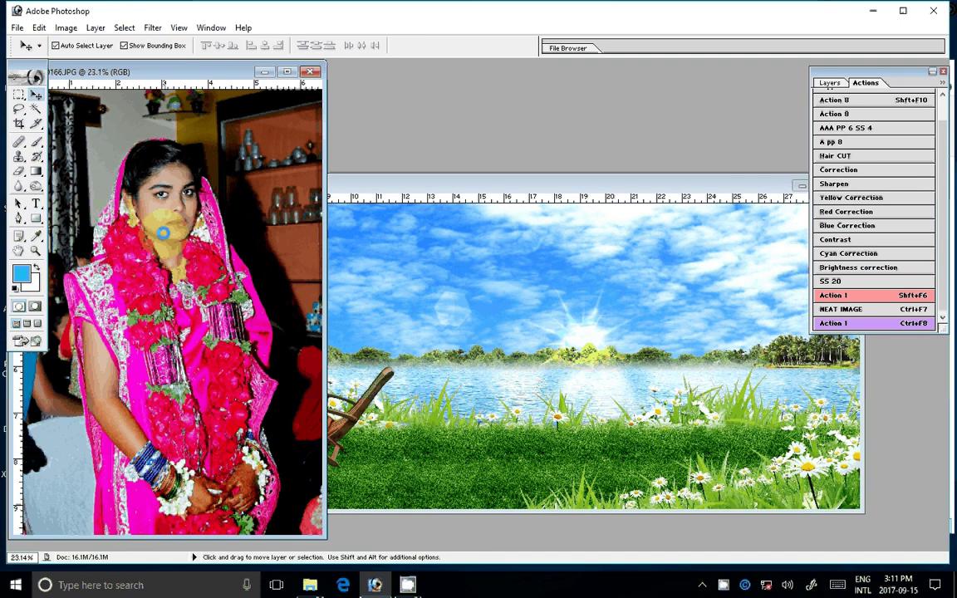
drag(163, 234, 379, 270)
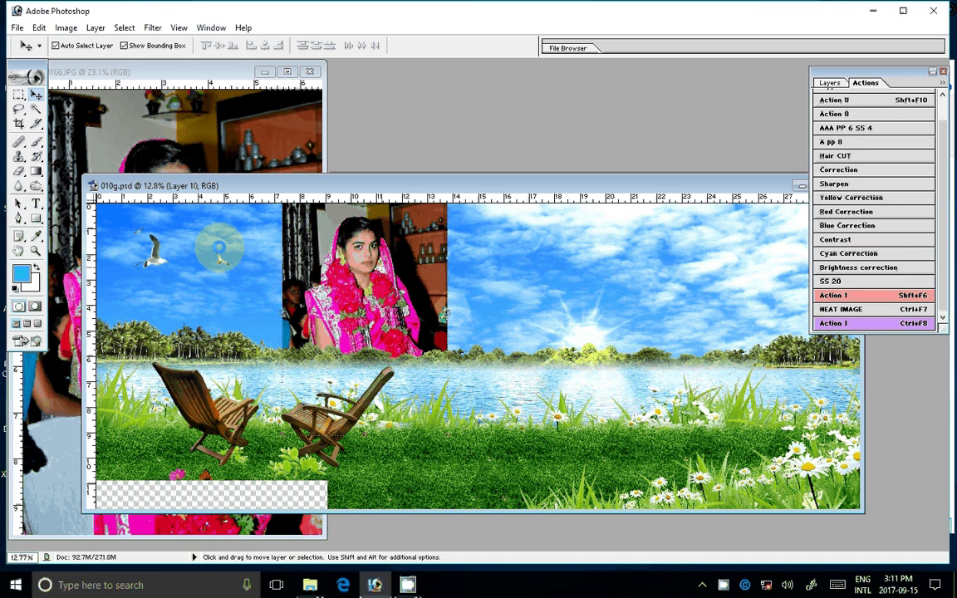
drag(219, 258, 254, 259)
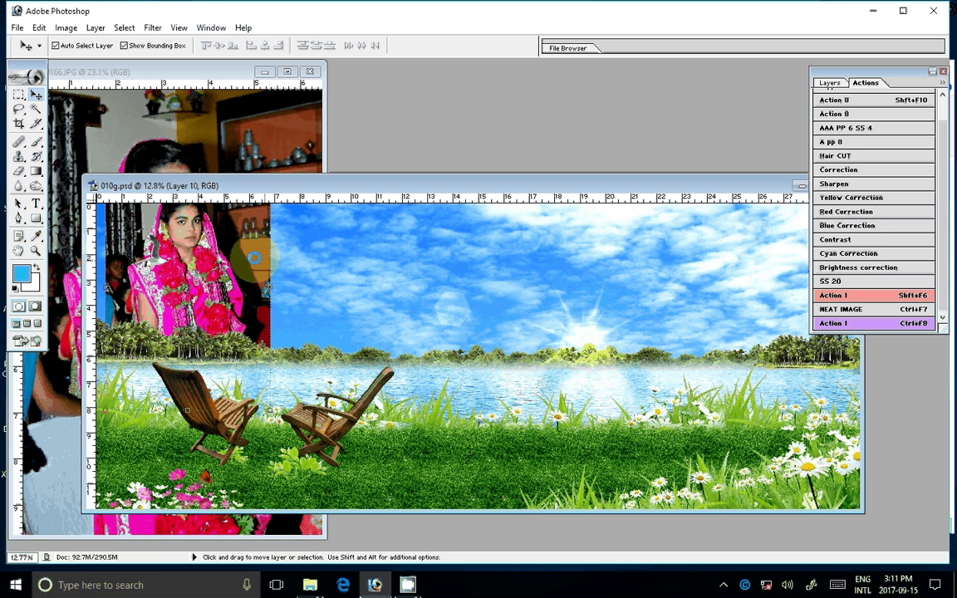
mouse_move(254, 258)
mouse_down()
mouse_move(292, 262)
mouse_move(184, 267)
mouse_move(288, 290)
mouse_move(300, 319)
mouse_up()
Move the seagull aside and softly erase the portrait's right edge into the sky.
click(245, 285)
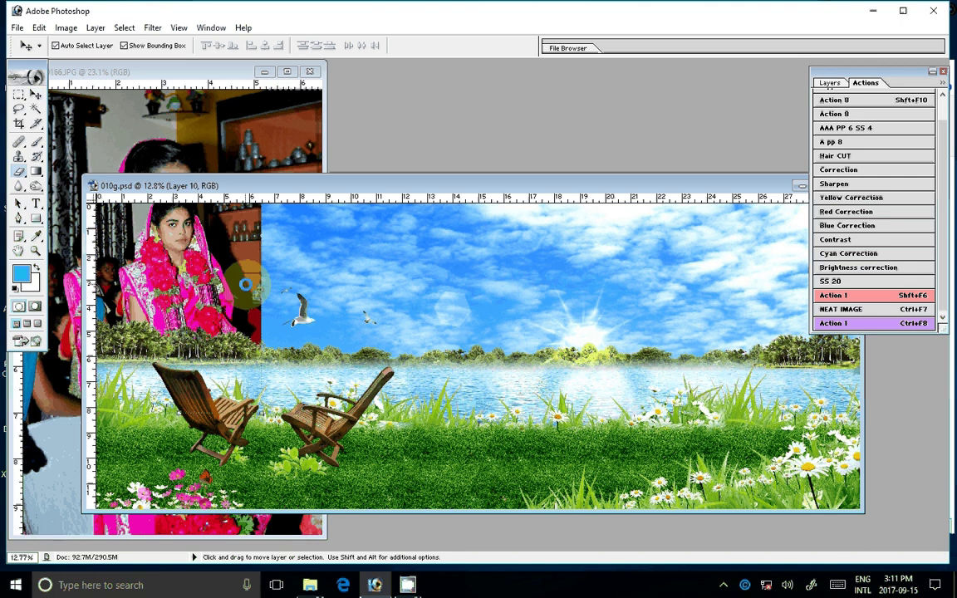
key(e)
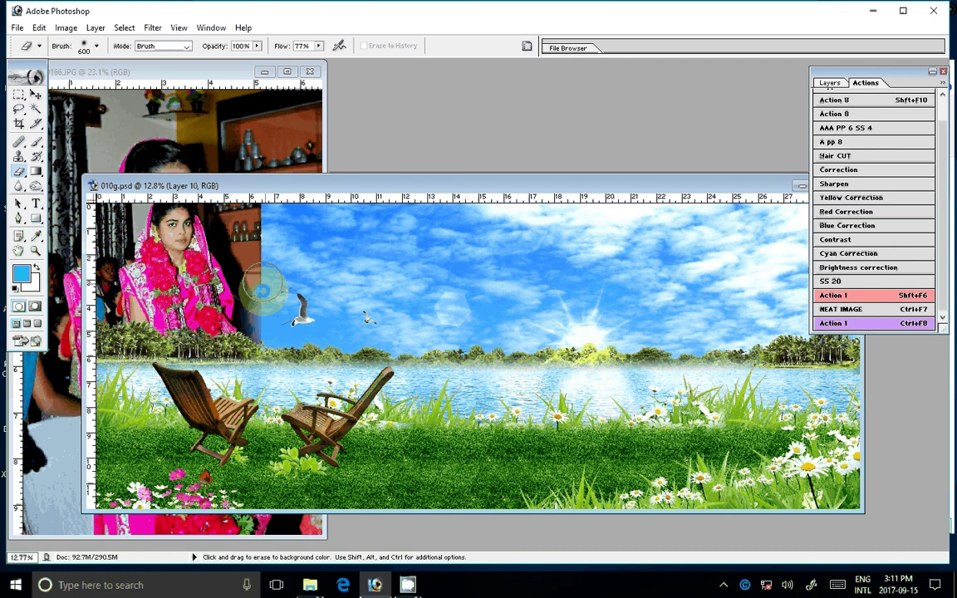
drag(262, 291, 262, 331)
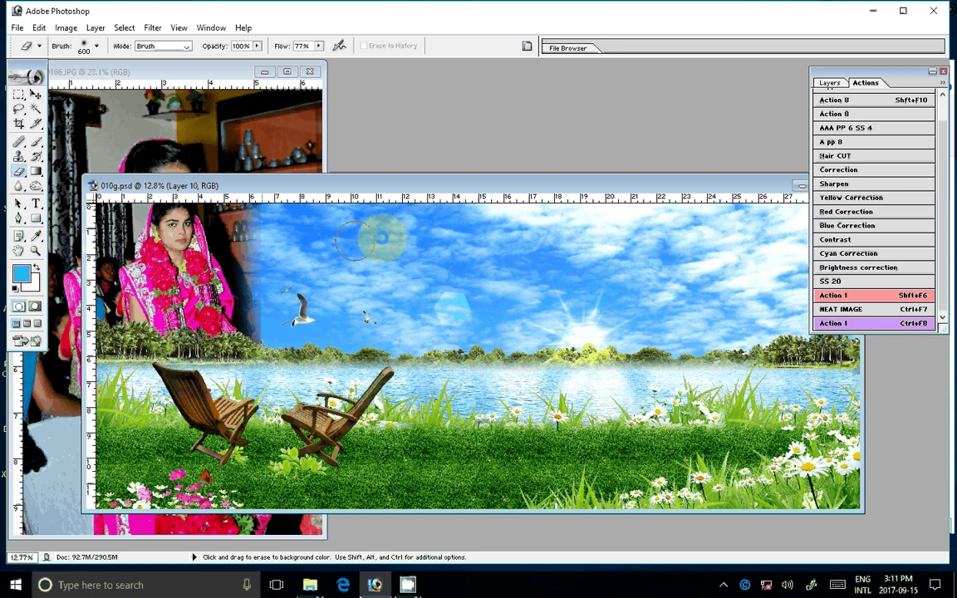
key(v)
click(195, 268)
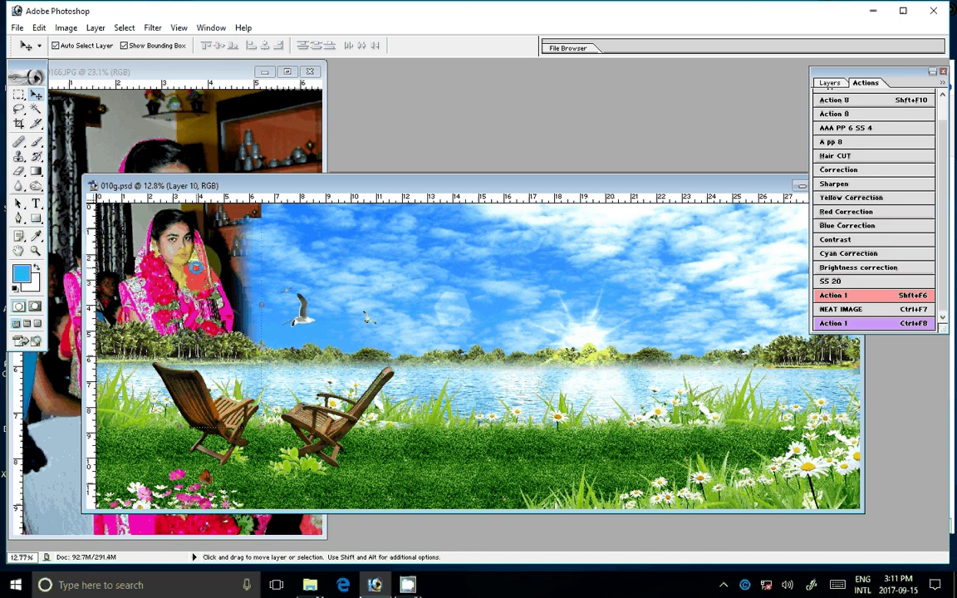
Close the source portrait photo window.
key(e)
click(288, 124)
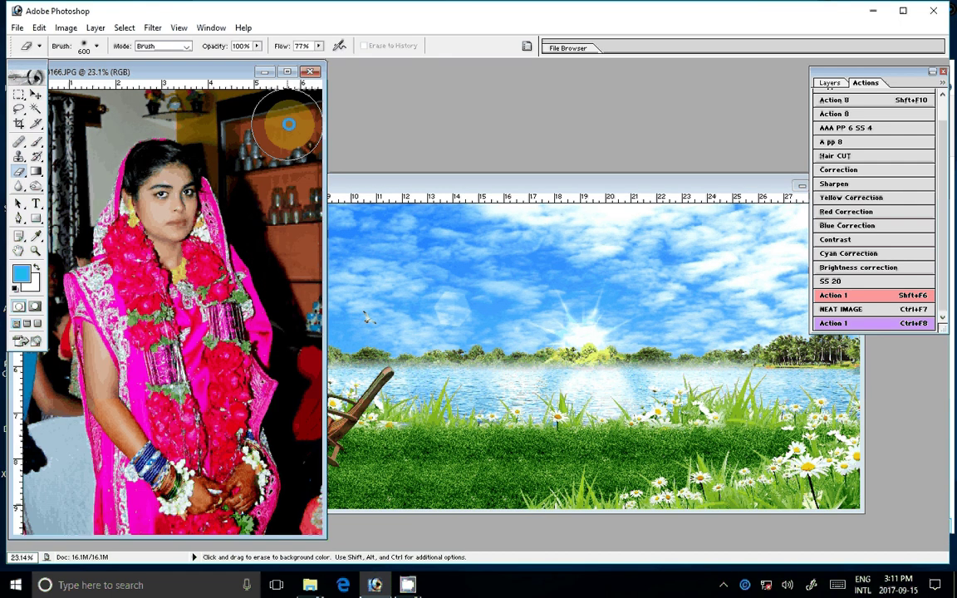
key(ctrl+w)
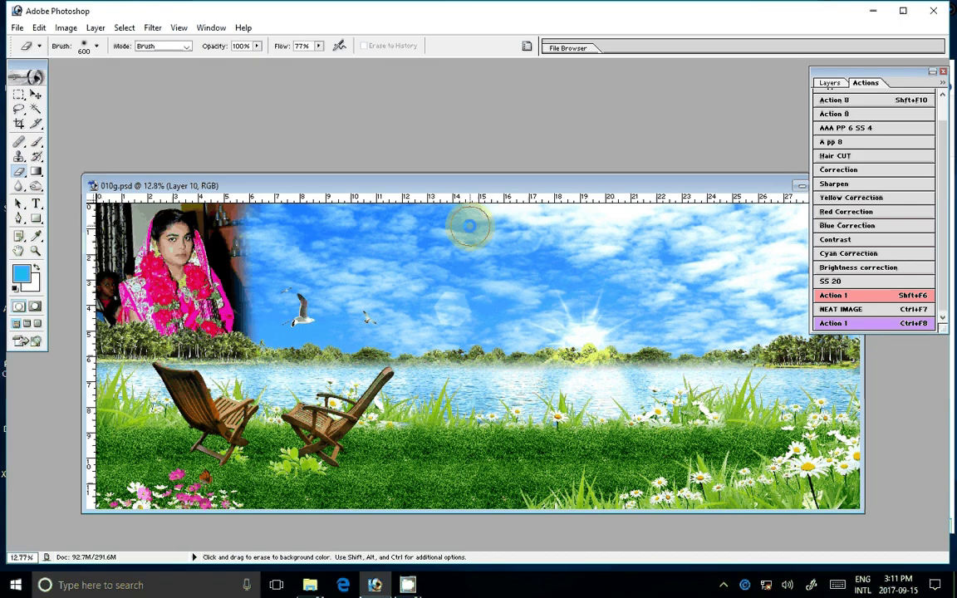
click(310, 585)
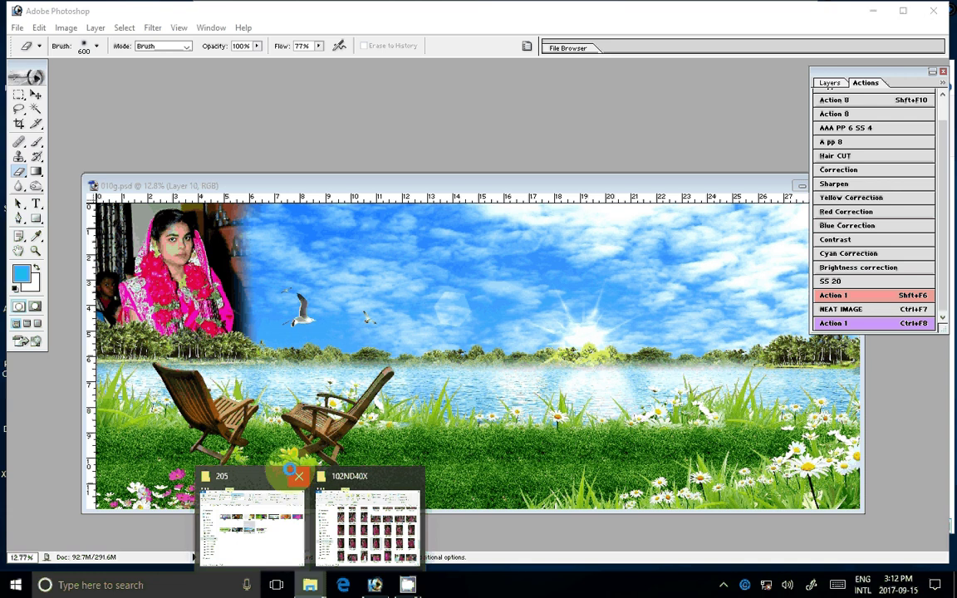
Move DSC_0166 out of the 102ND40X folder.
click(358, 481)
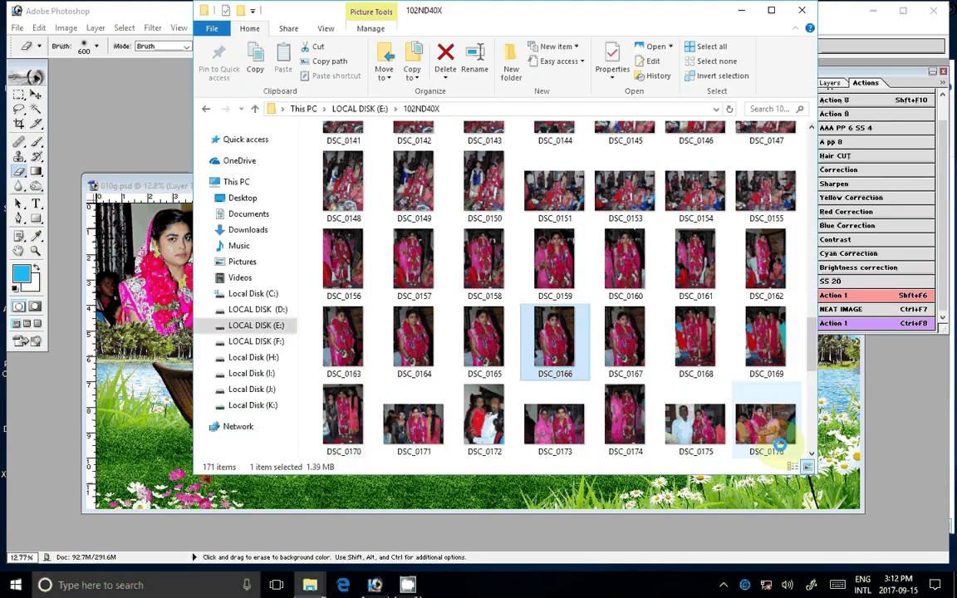
click(390, 80)
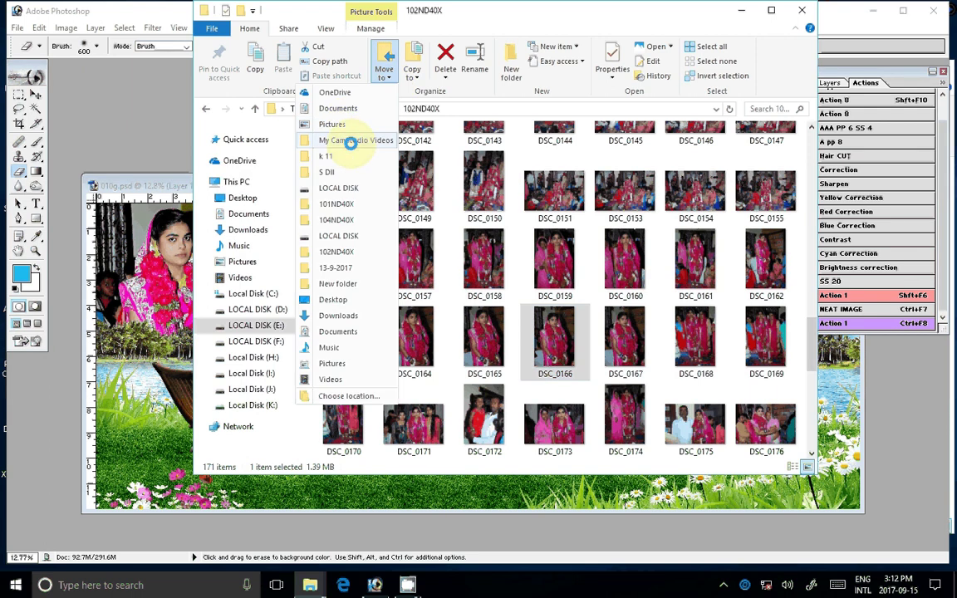
click(350, 142)
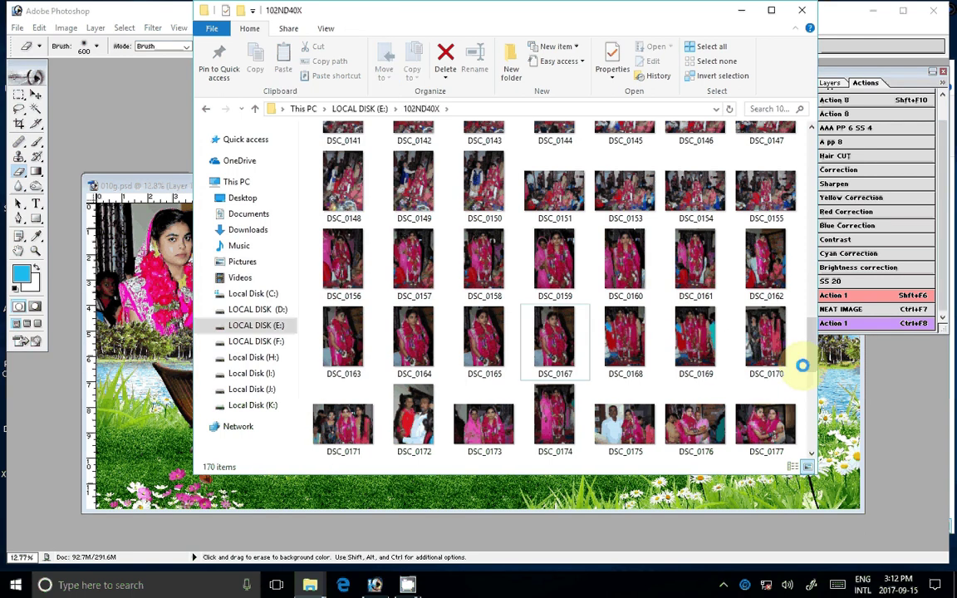
Select photos DSC_0043, DSC_0044 and DSC_0045 for opening in Photoshop.
drag(802, 365, 809, 133)
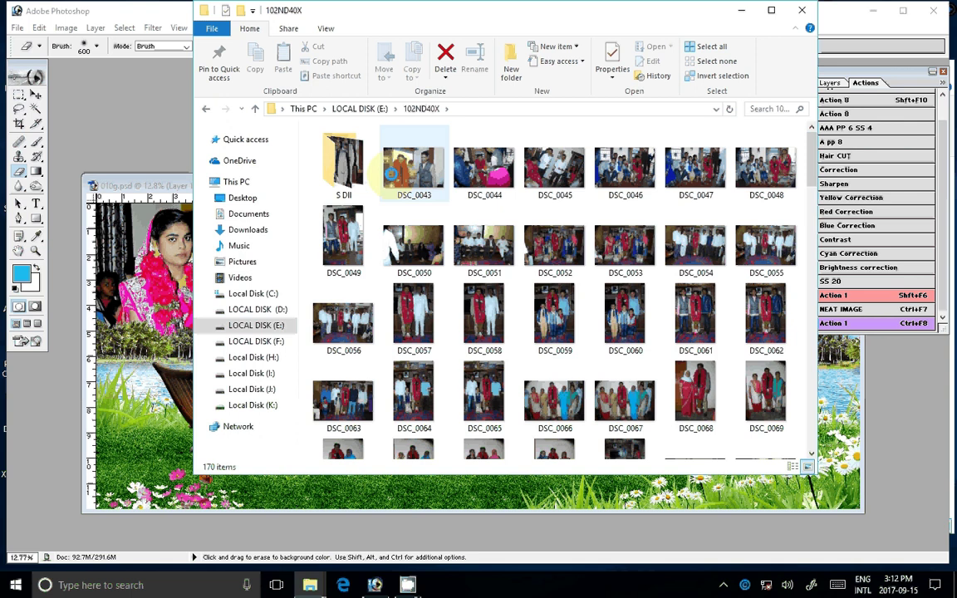
click(390, 173)
ctrl+click(484, 170)
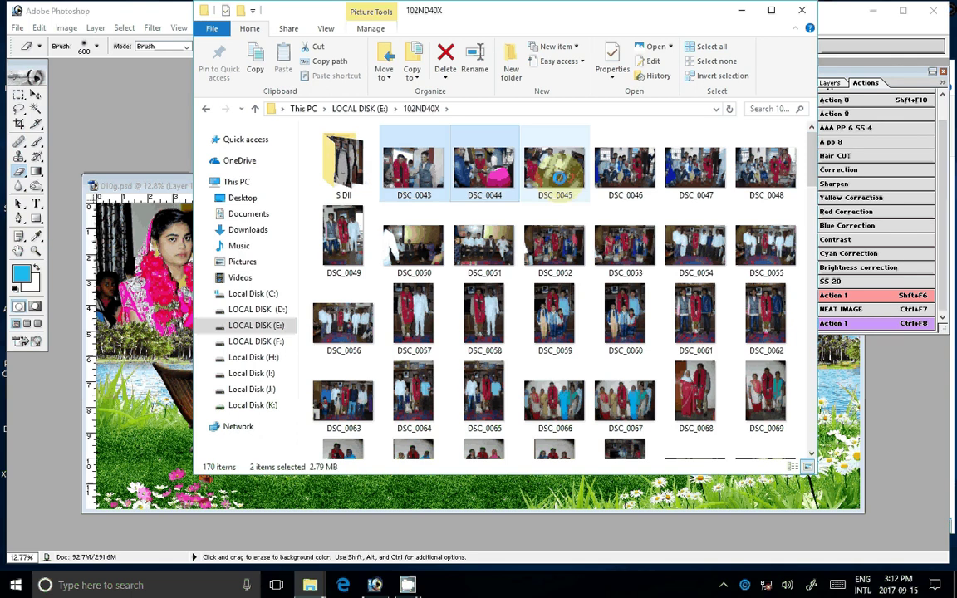
ctrl+click(557, 176)
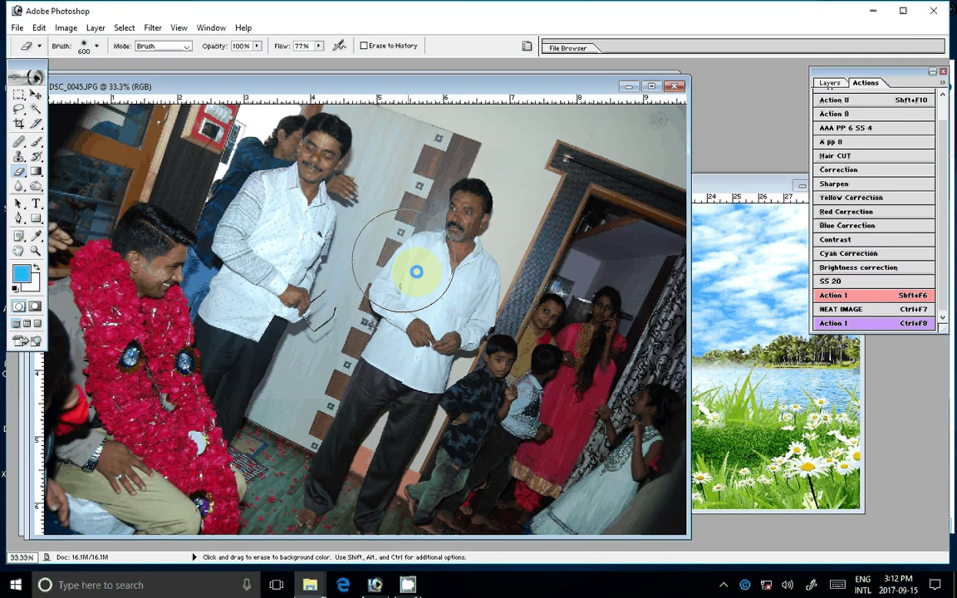
Resize DSC_0045 to 7 inches wide, 2100 × 1410 pixels at 300 ppi.
key(v)
right_click(552, 83)
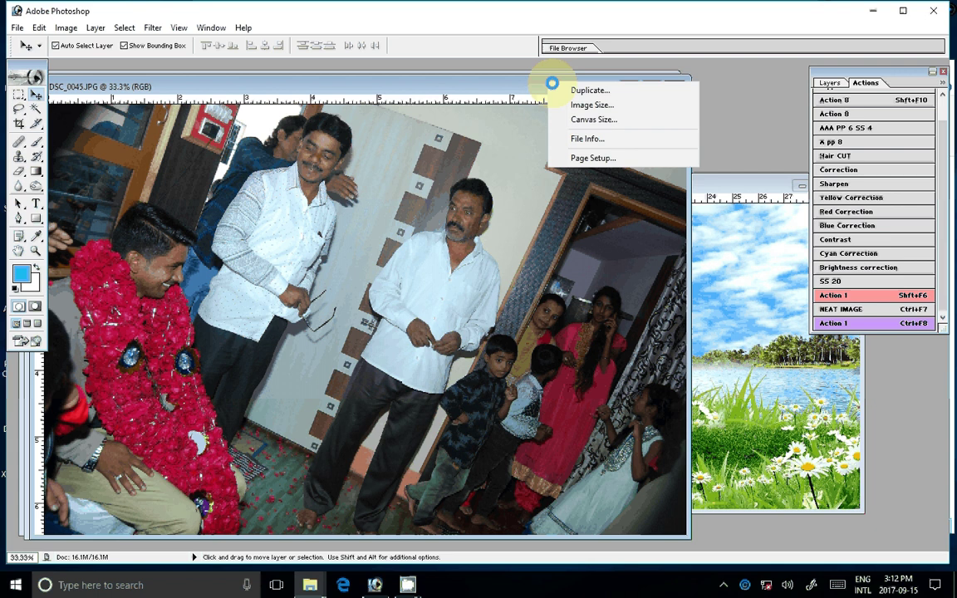
click(591, 104)
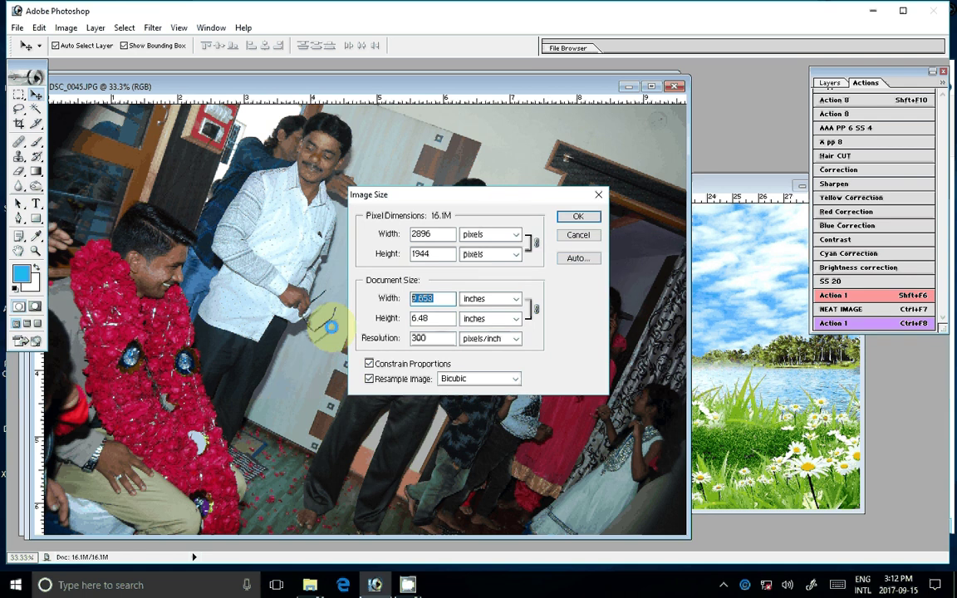
text(7)
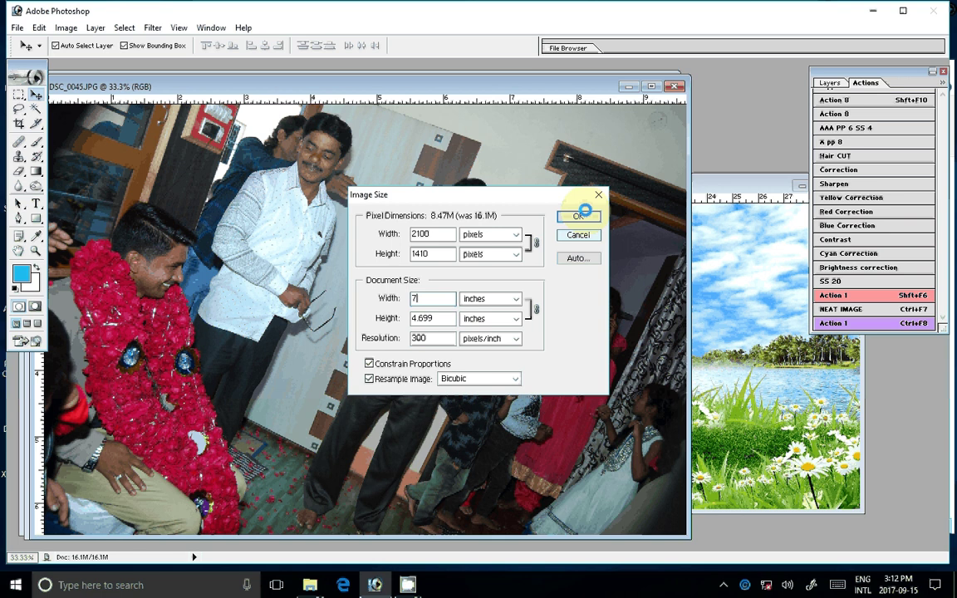
click(578, 216)
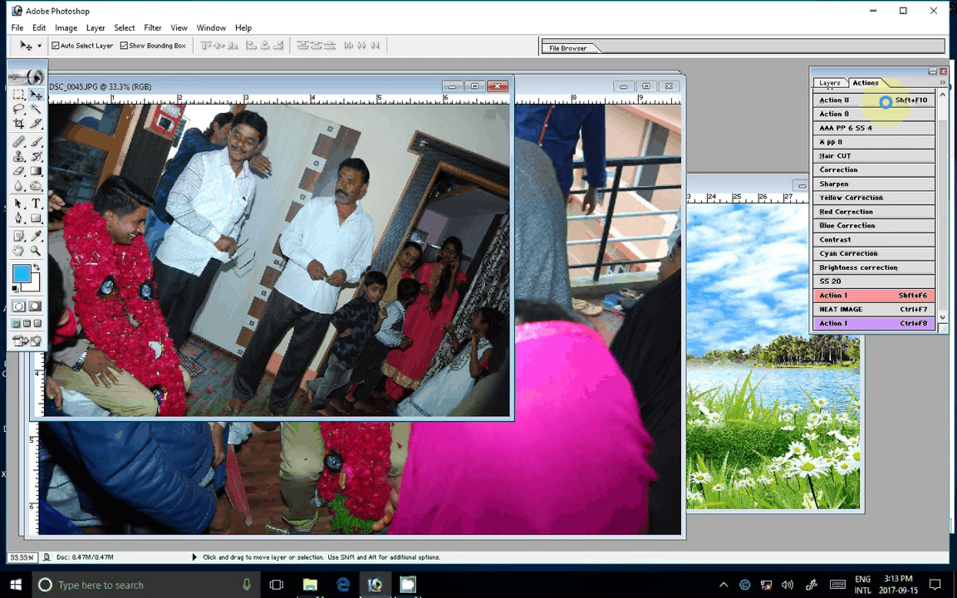
Run the recorded action on DSC_0045 and set its width to 8 inches.
click(885, 101)
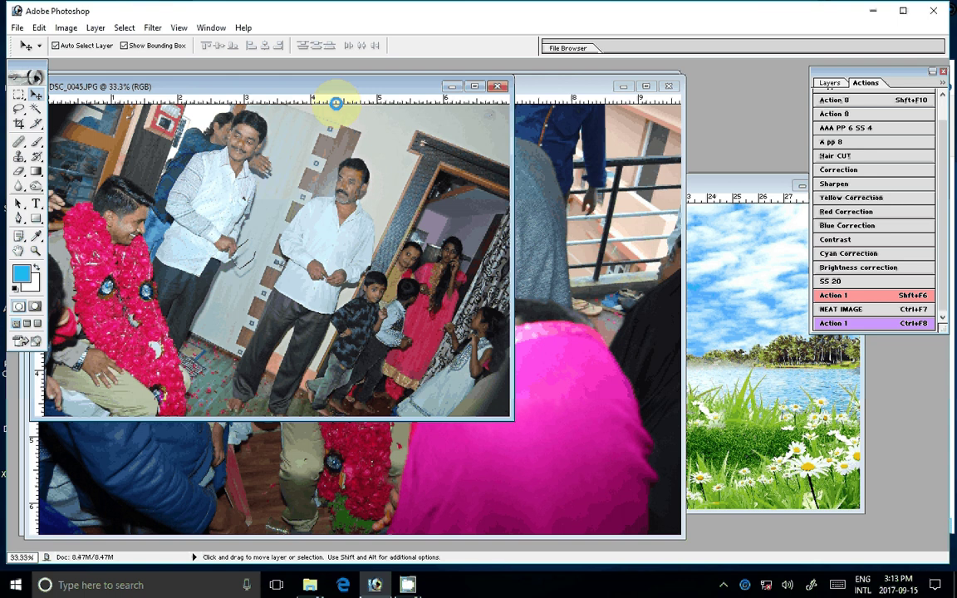
key(ctrl+alt+i)
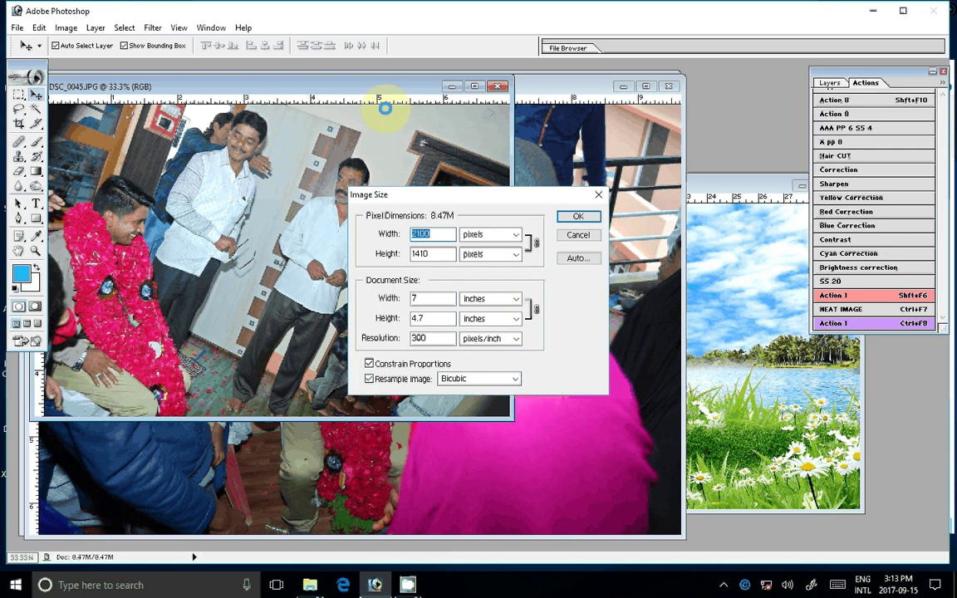
key(Tab)
key(Tab)
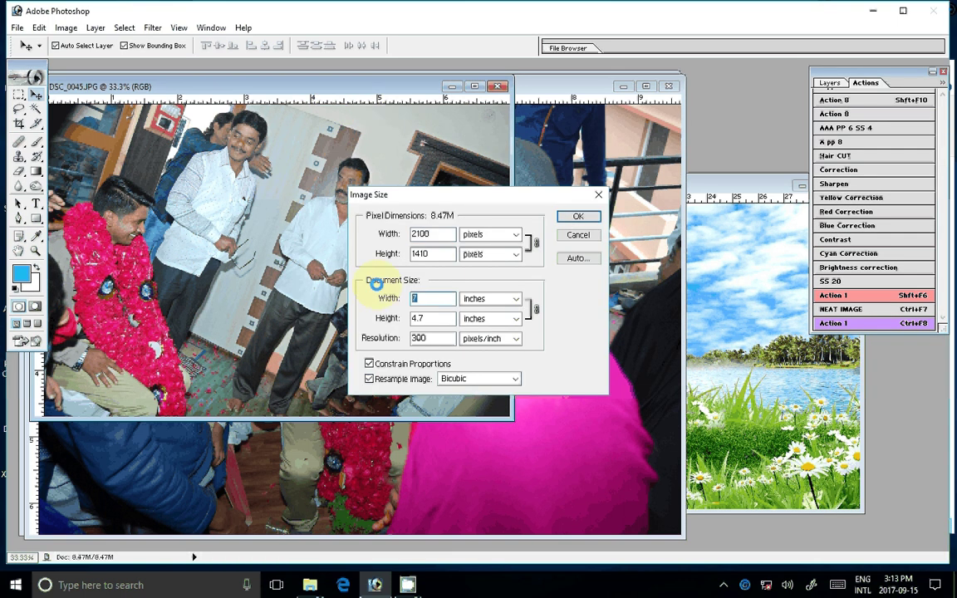
text(6)
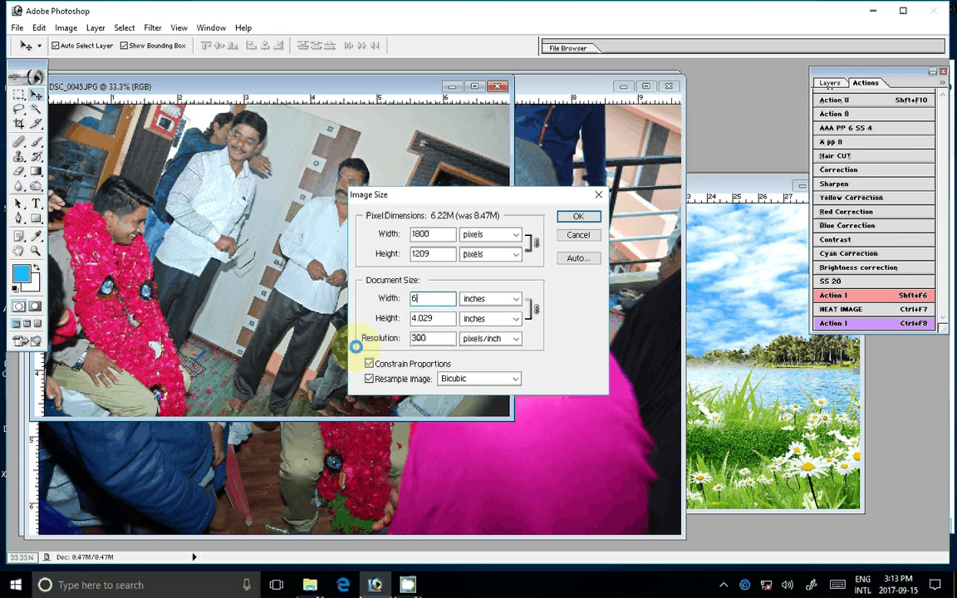
key(BackSpace)
text(8)
key(Return)
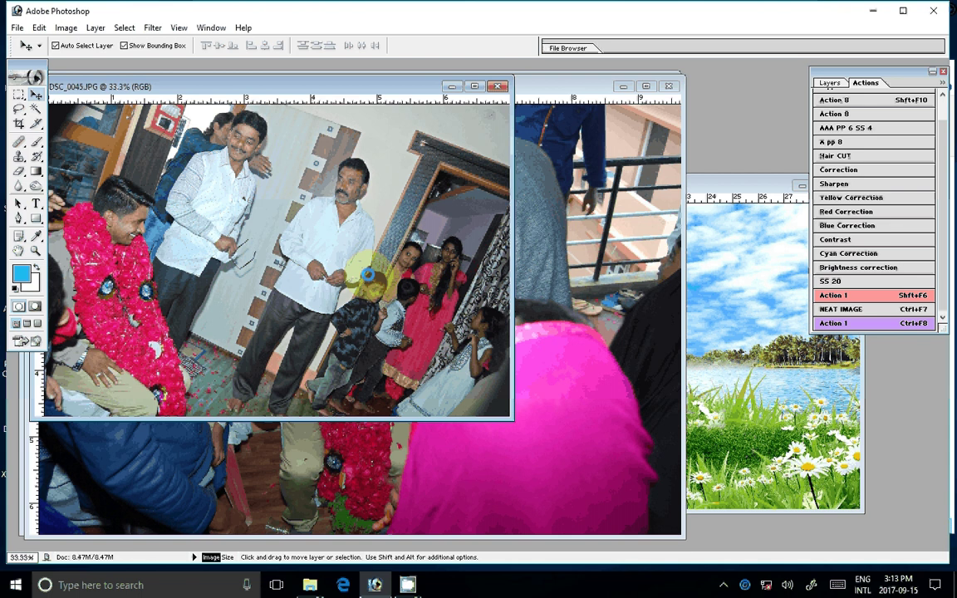
Copy the resized DSC_0045 into 010g.psd as Layer 11 at the top middle.
drag(368, 274, 747, 274)
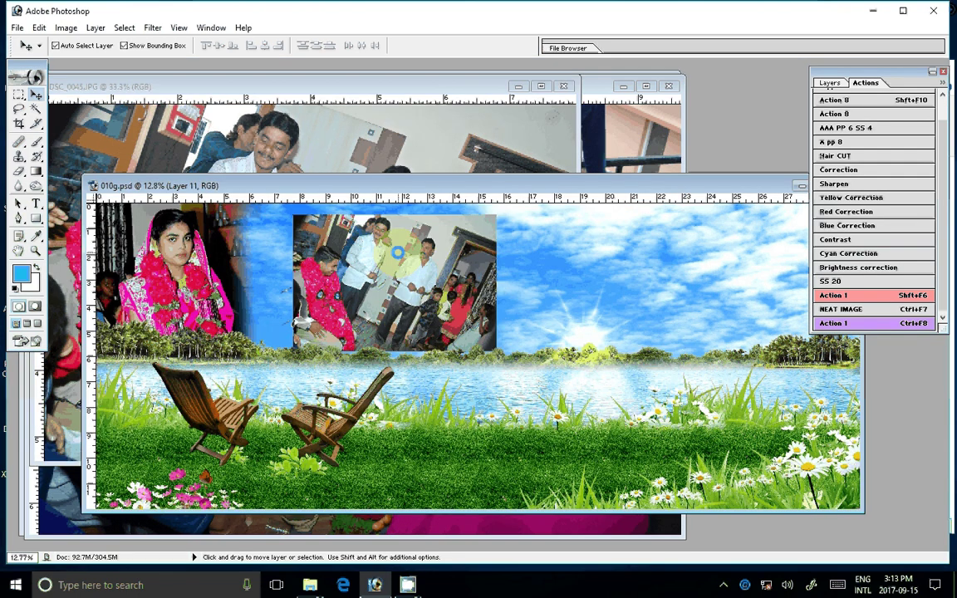
drag(397, 250, 411, 270)
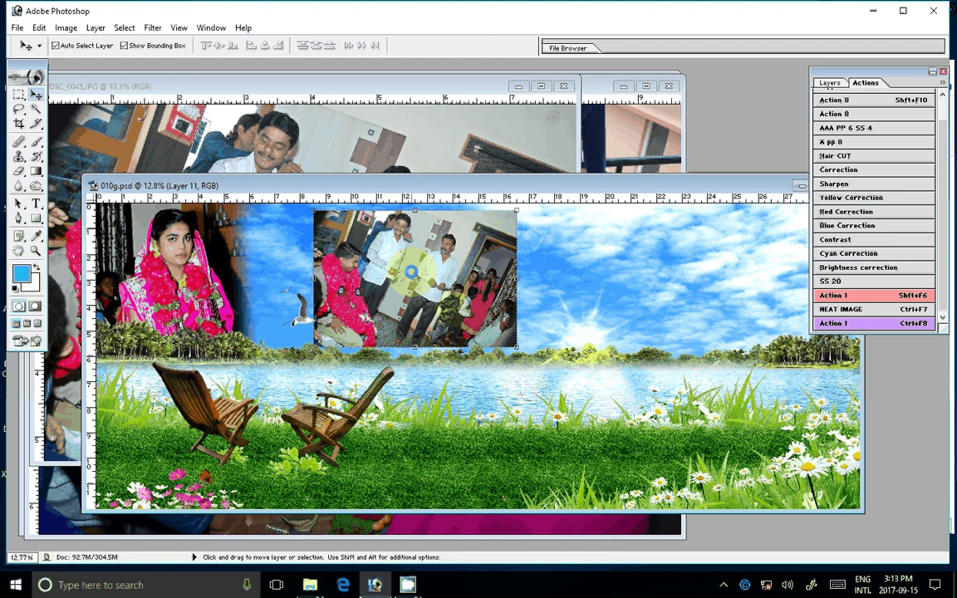
click(342, 332)
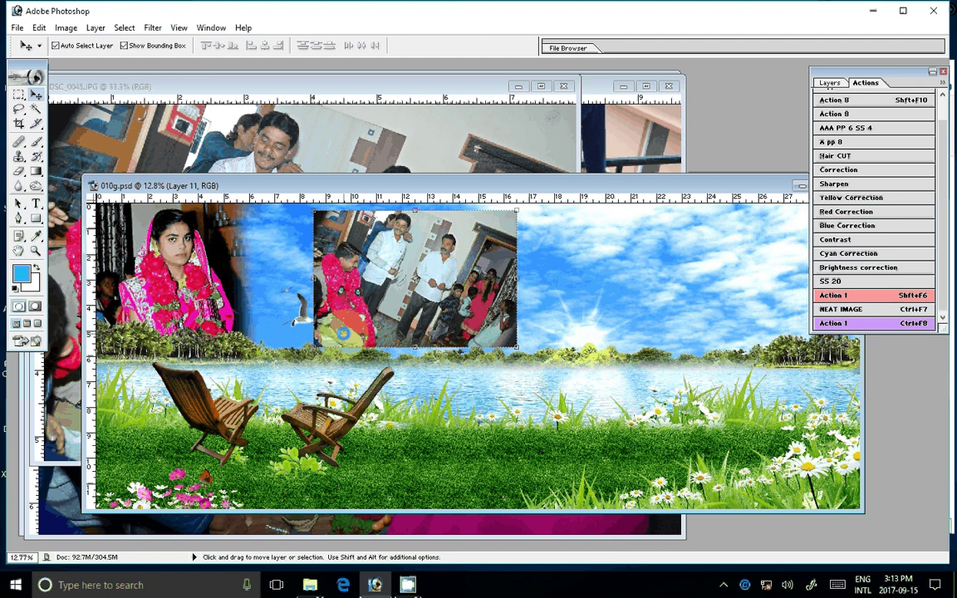
click(548, 91)
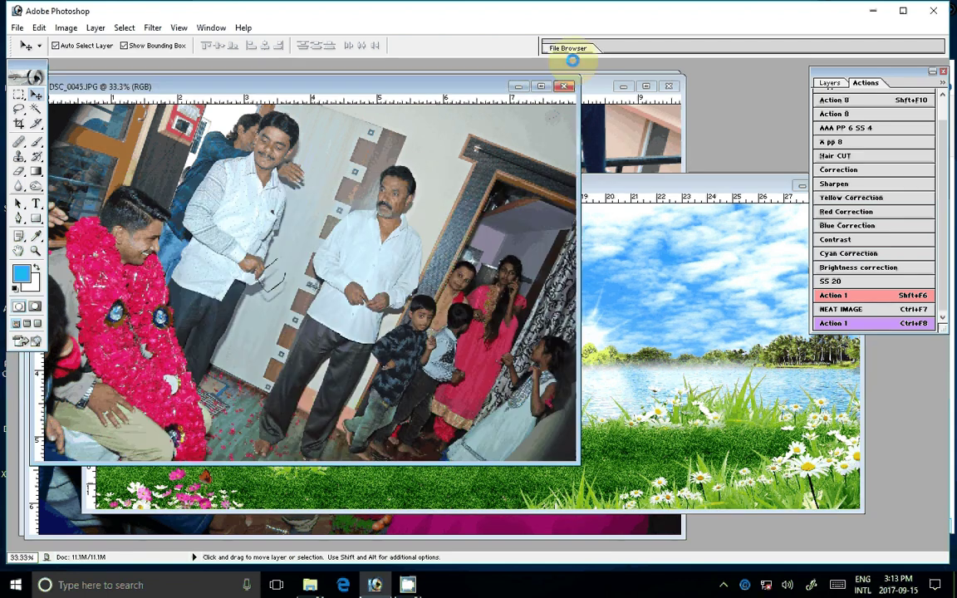
Close DSC_0045 and resize DSC_0044 to 8 inches wide.
click(564, 85)
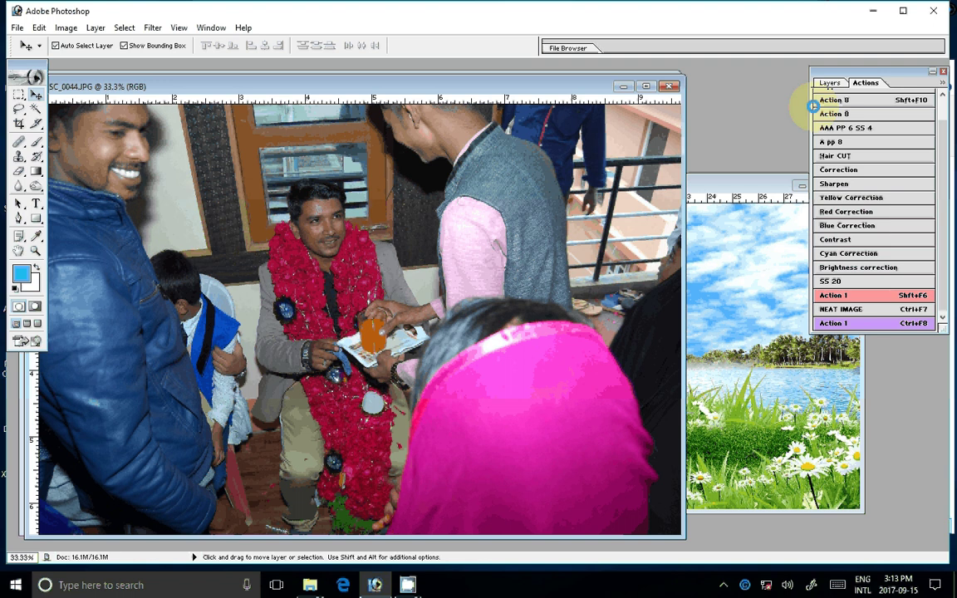
right_click(508, 86)
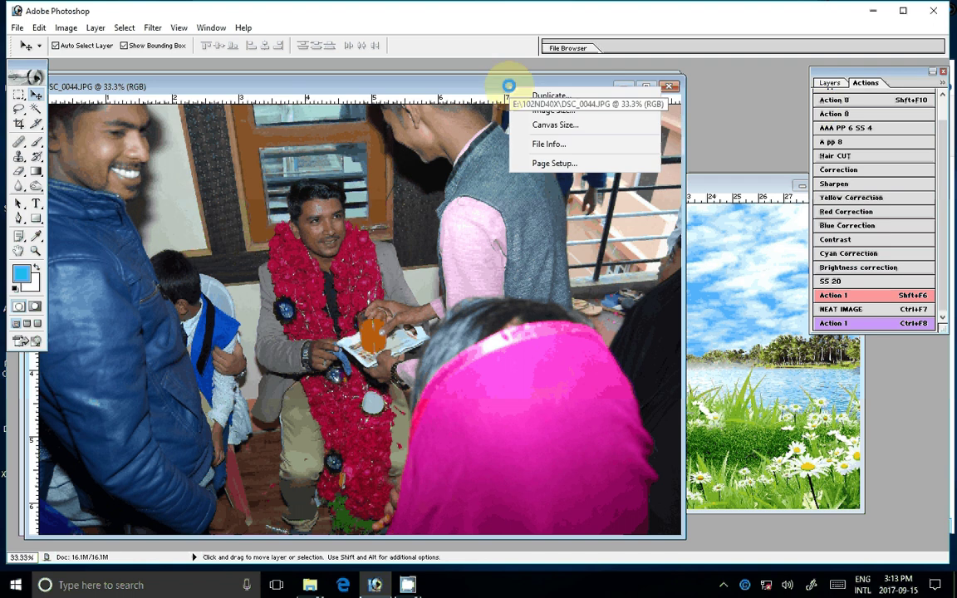
click(552, 109)
double_click(421, 298)
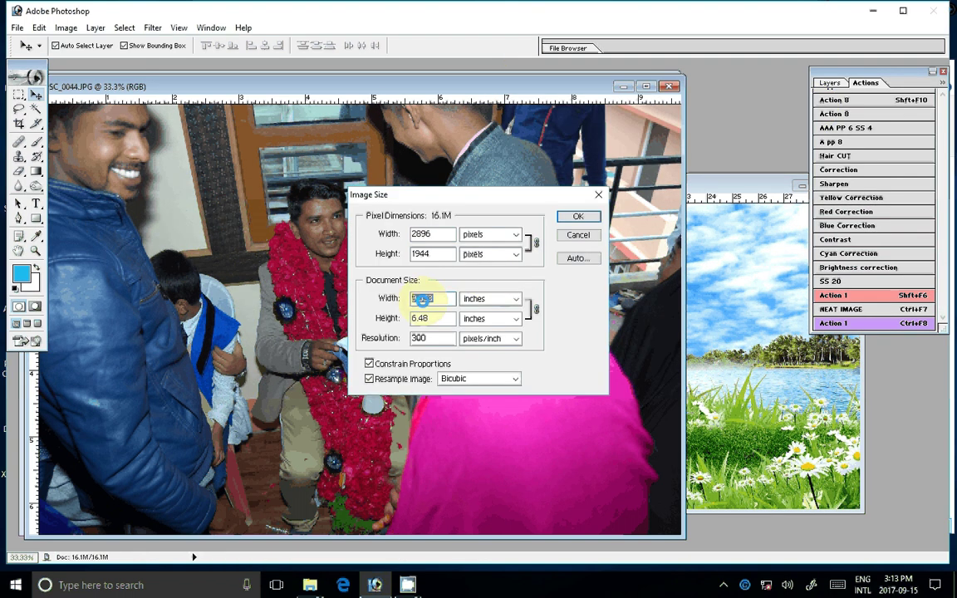
text(8)
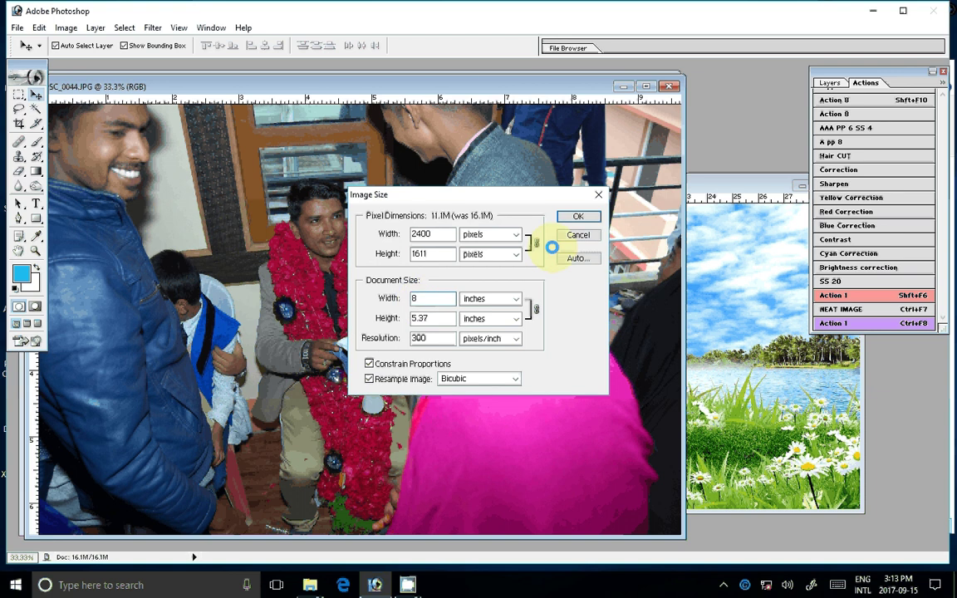
key(Return)
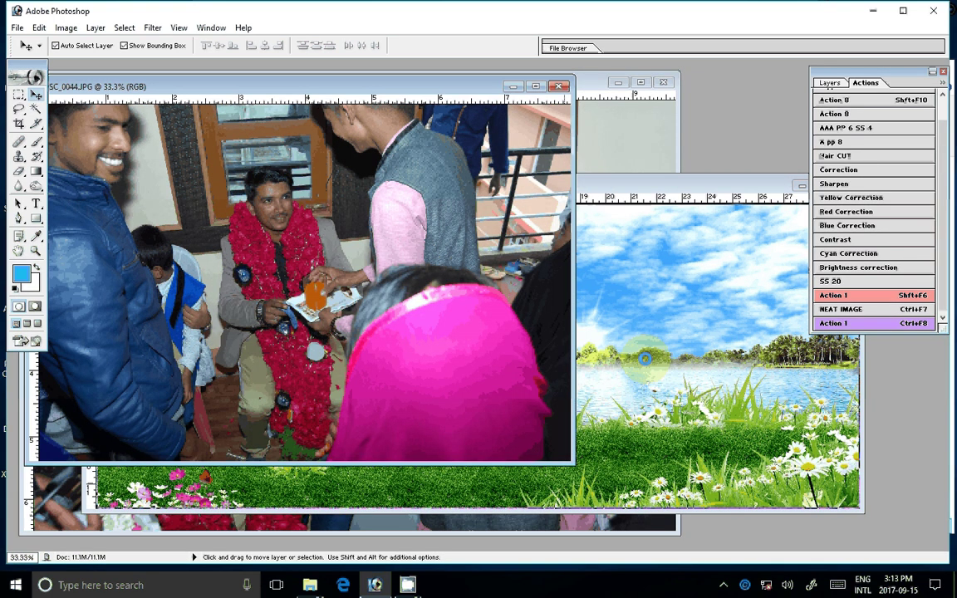
Copy DSC_0044 into the collage below the top-middle photo, then close its window.
drag(644, 359, 444, 376)
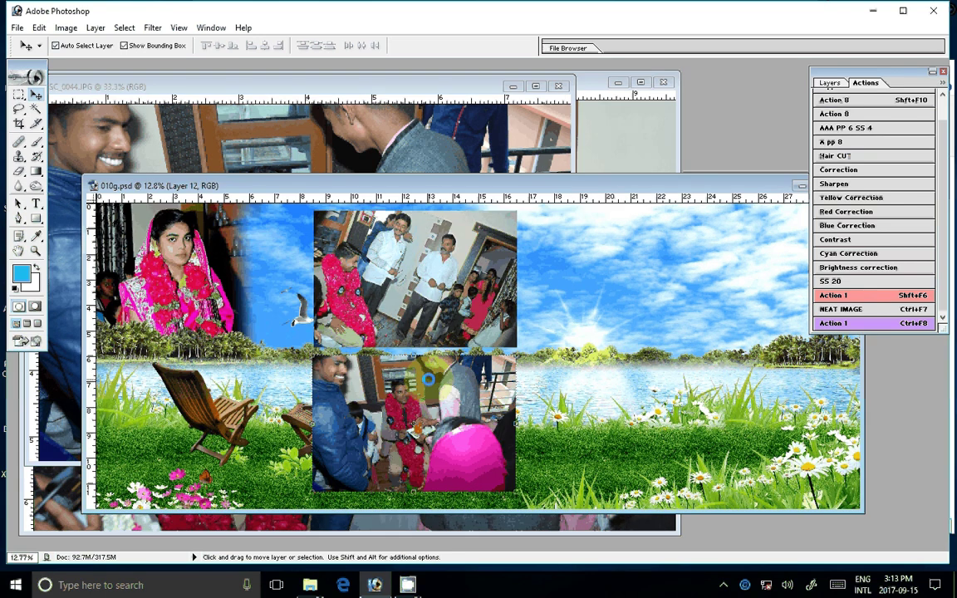
click(560, 85)
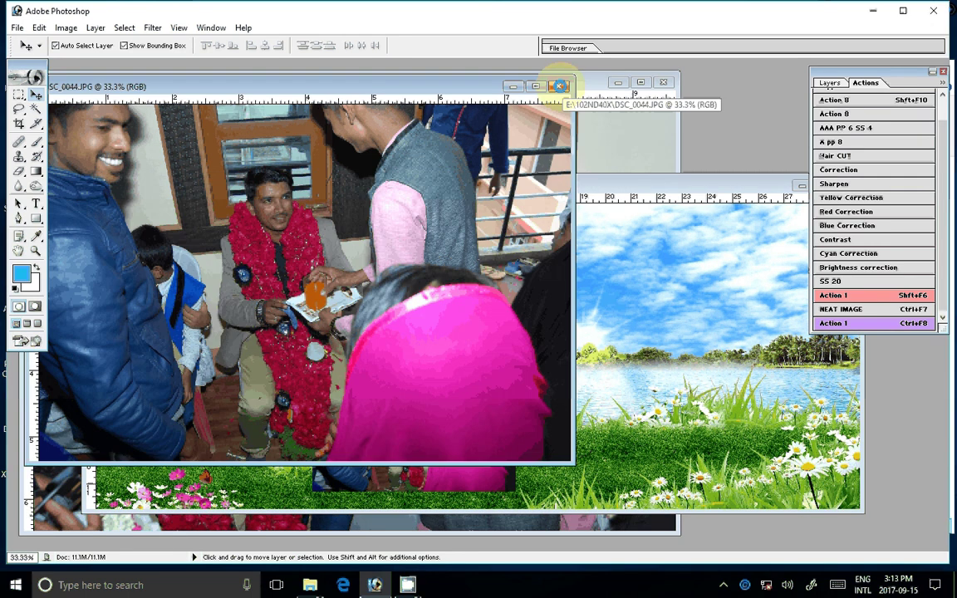
click(559, 85)
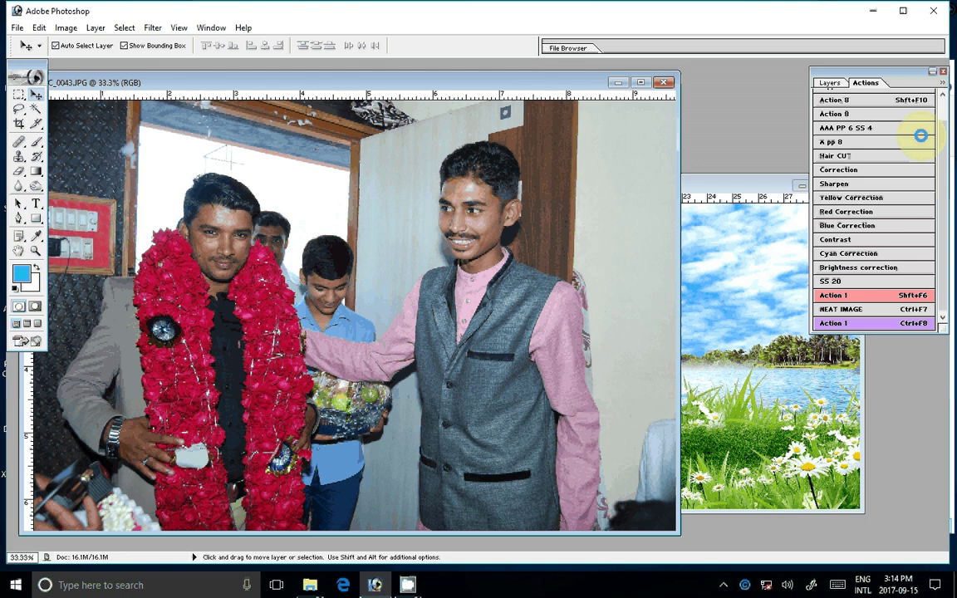
Brighten DSC_0043 with the saved action and enter an 8-inch width (2400 × 1611 px).
click(920, 135)
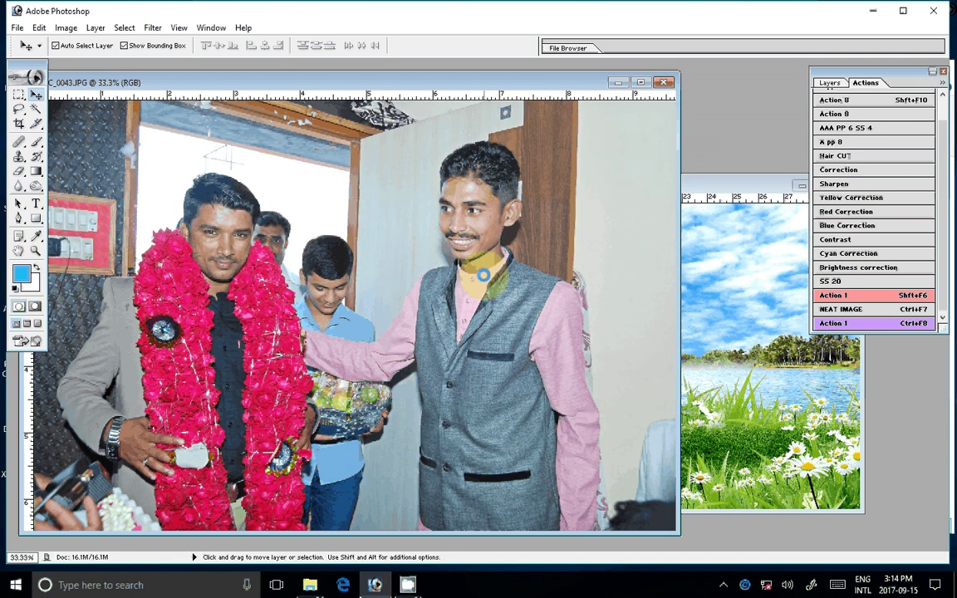
right_click(470, 80)
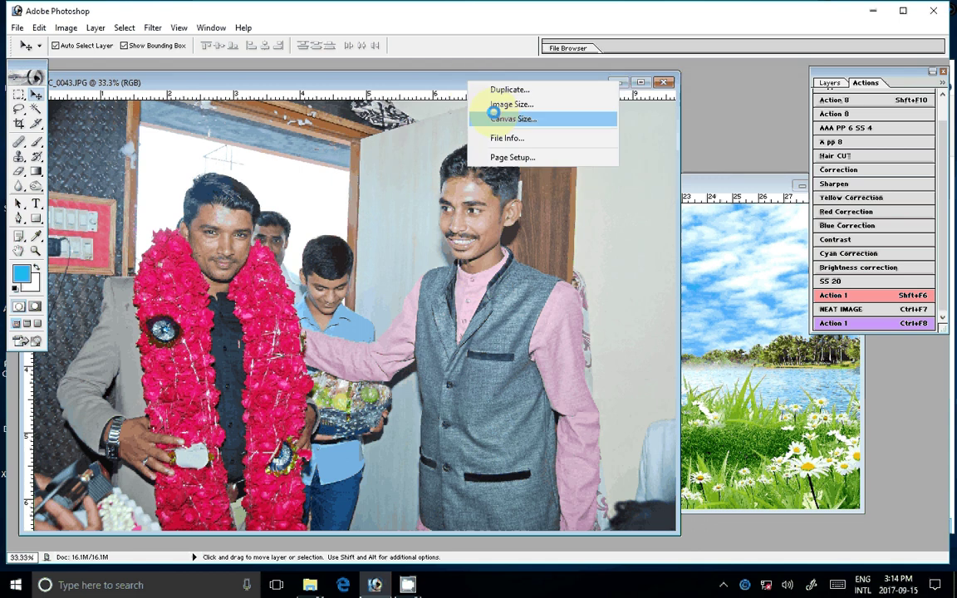
click(498, 104)
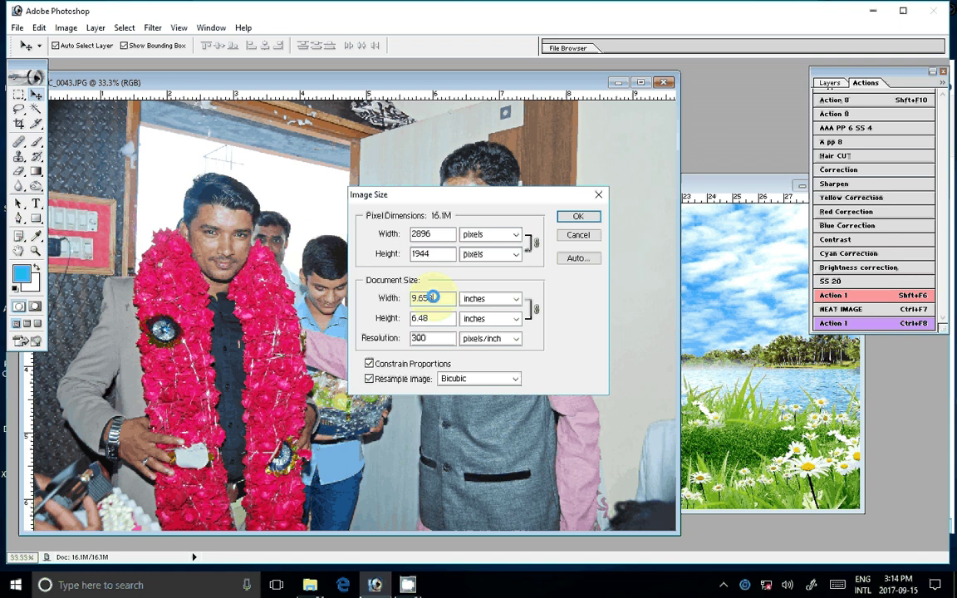
text(8)
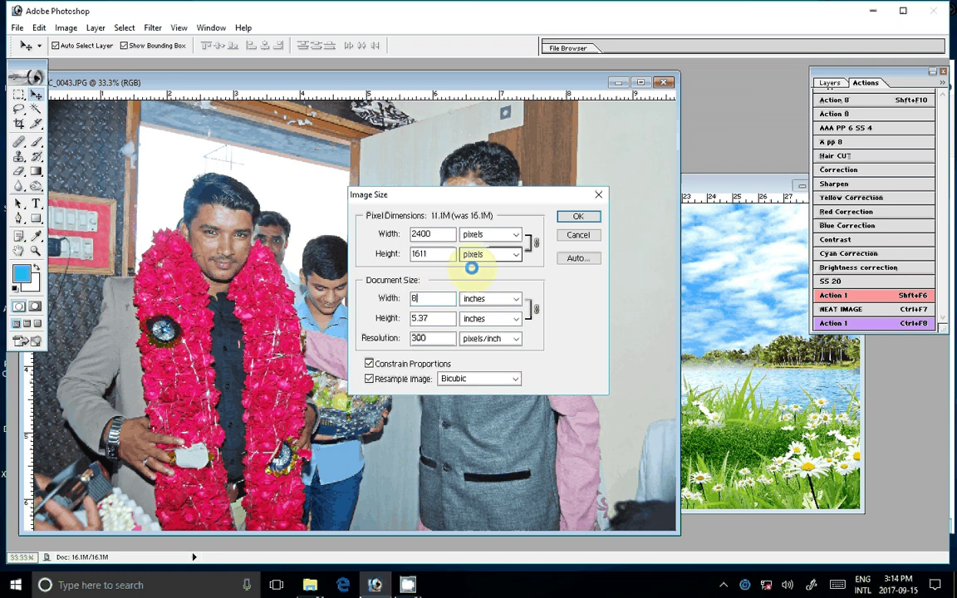
Place DSC_0043 in the collage's lower-left and move the chairs to the lower-right grass.
key(Return)
click(671, 324)
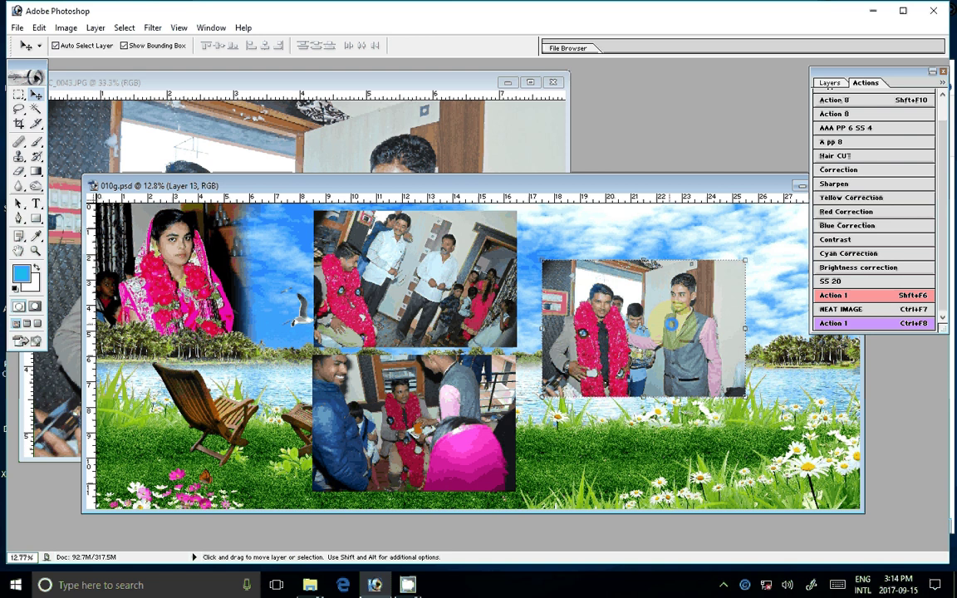
drag(671, 324, 217, 413)
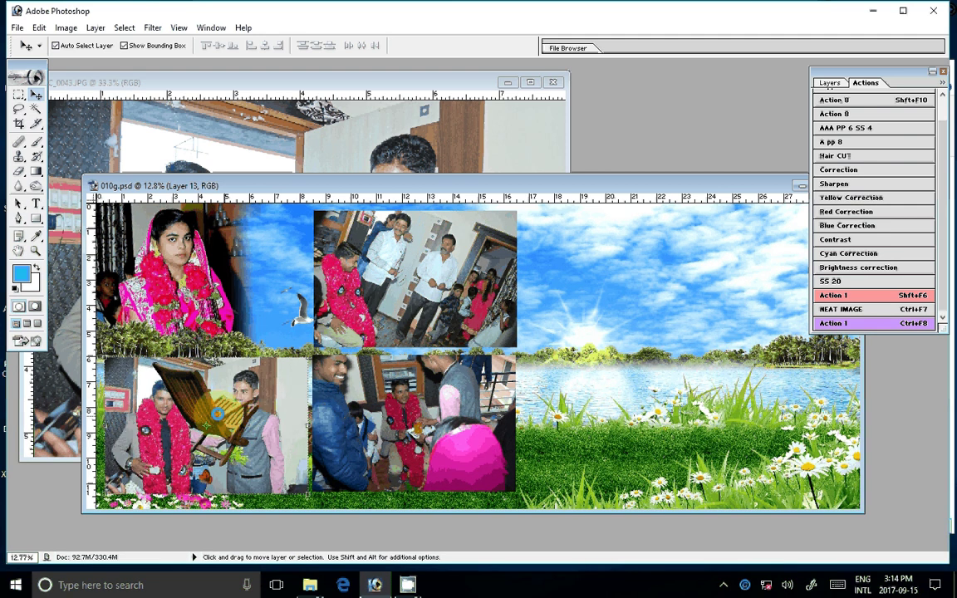
click(199, 420)
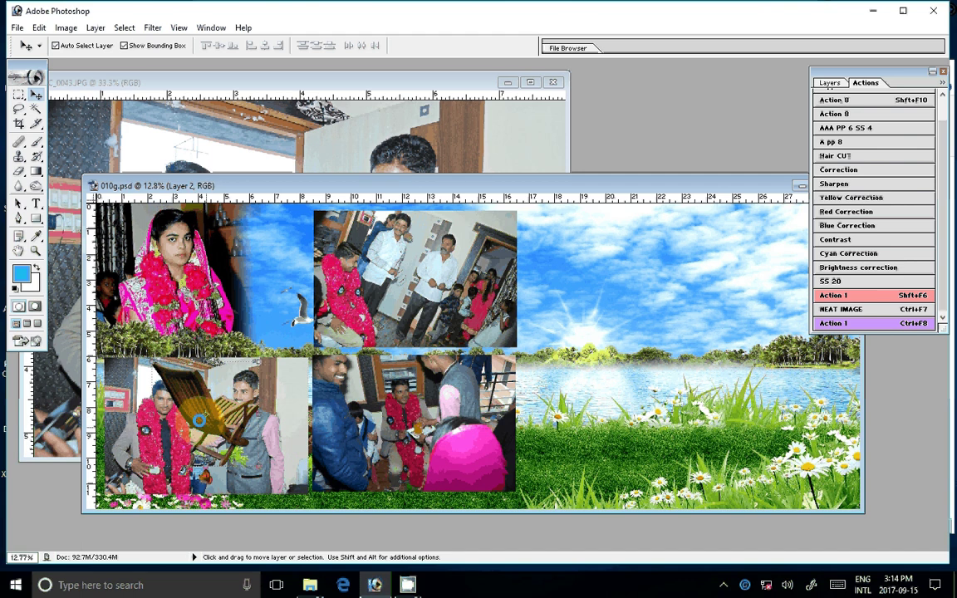
mouse_move(199, 420)
mouse_down()
mouse_move(537, 468)
mouse_move(550, 493)
mouse_up()
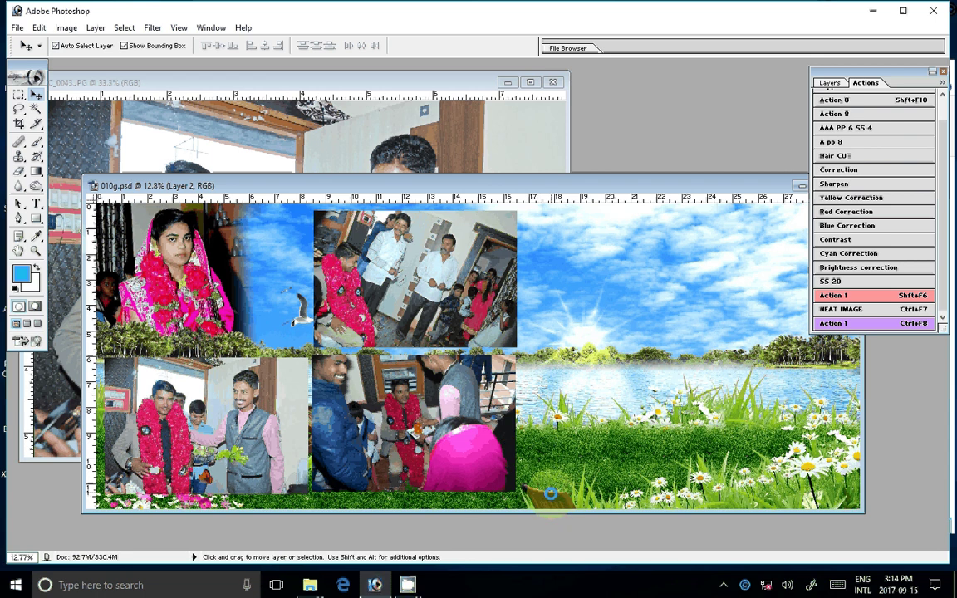
Close the DSC_0043 window and nudge the top-middle photo up and right.
click(513, 98)
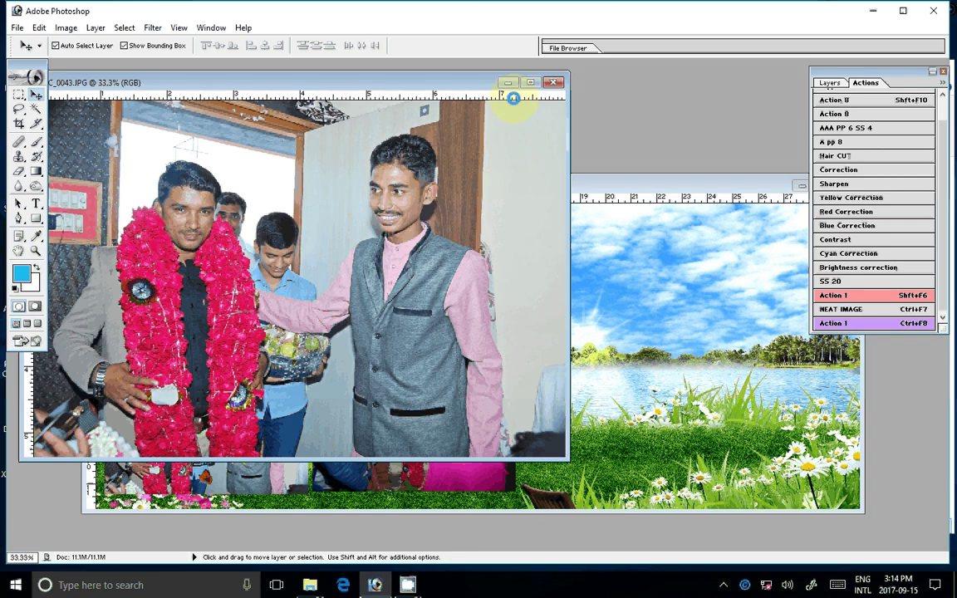
click(553, 82)
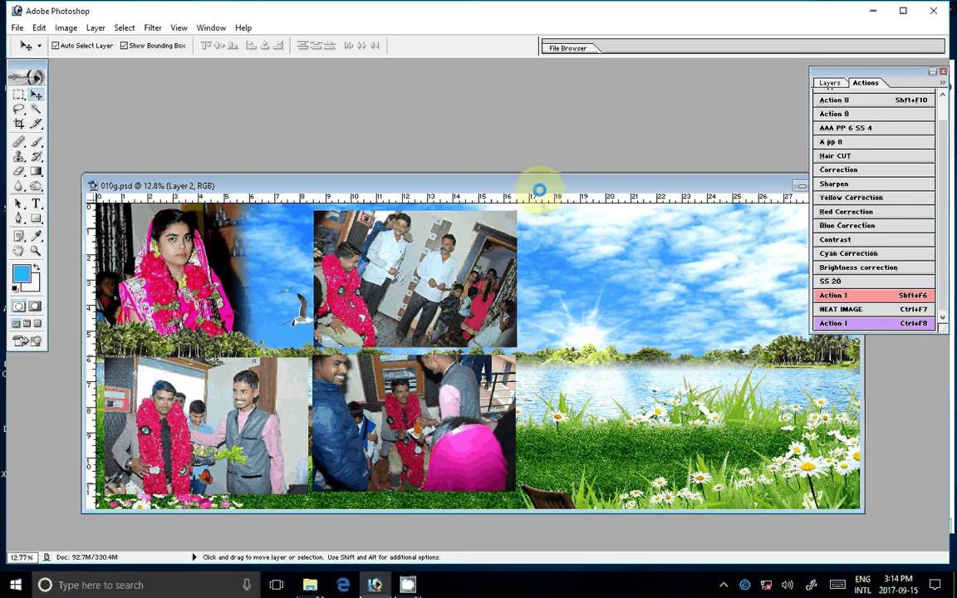
drag(539, 190, 510, 202)
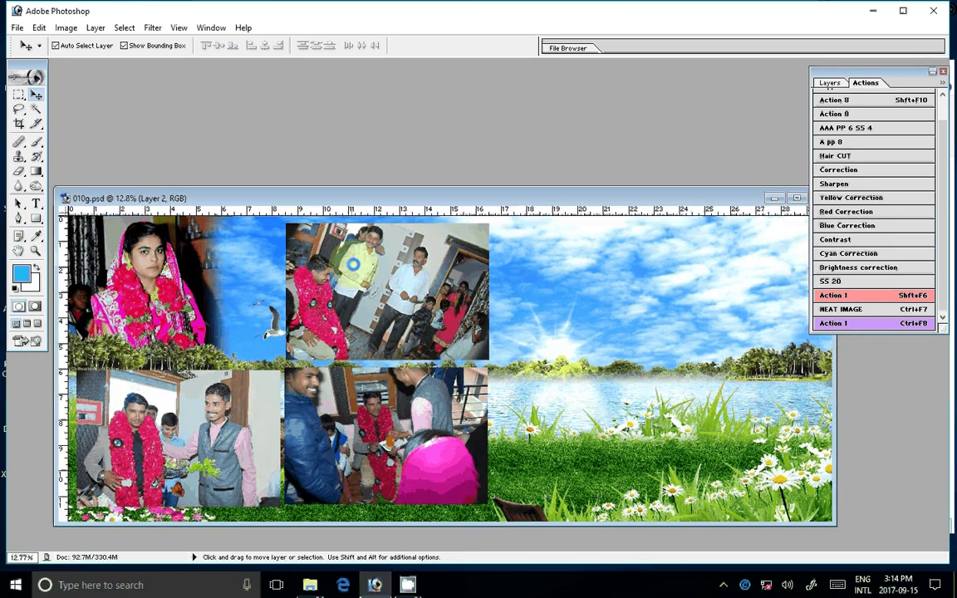
drag(353, 264, 378, 228)
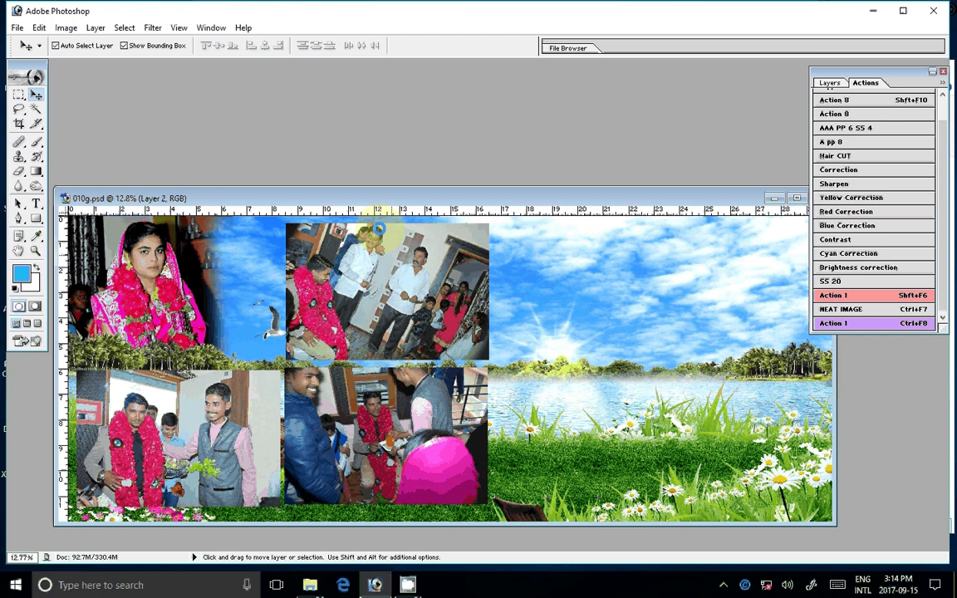
click(310, 585)
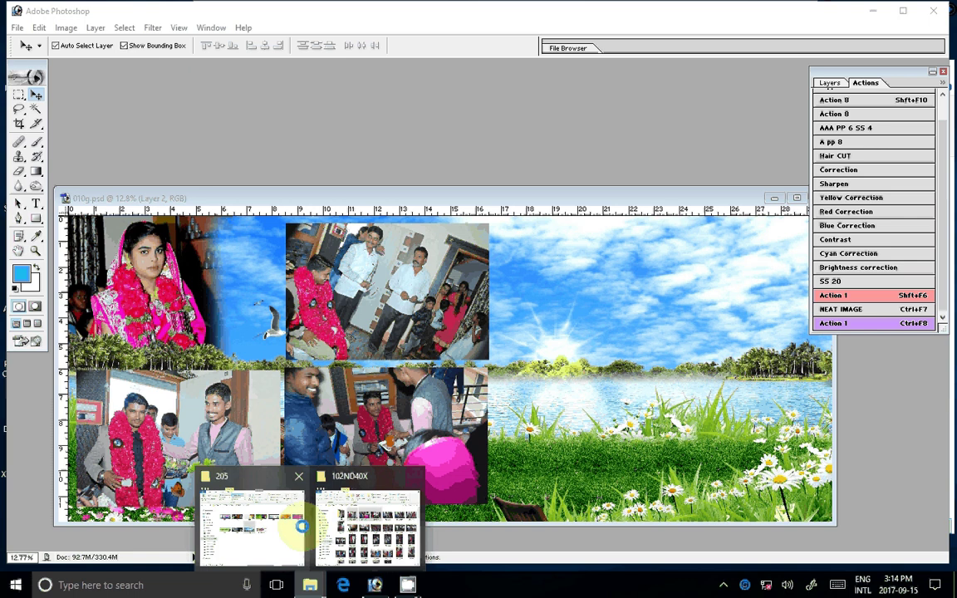
Move DSC_0043–DSC_0045 into the S DII folder and open DSC_0046–DSC_0048 in Photoshop.
click(367, 525)
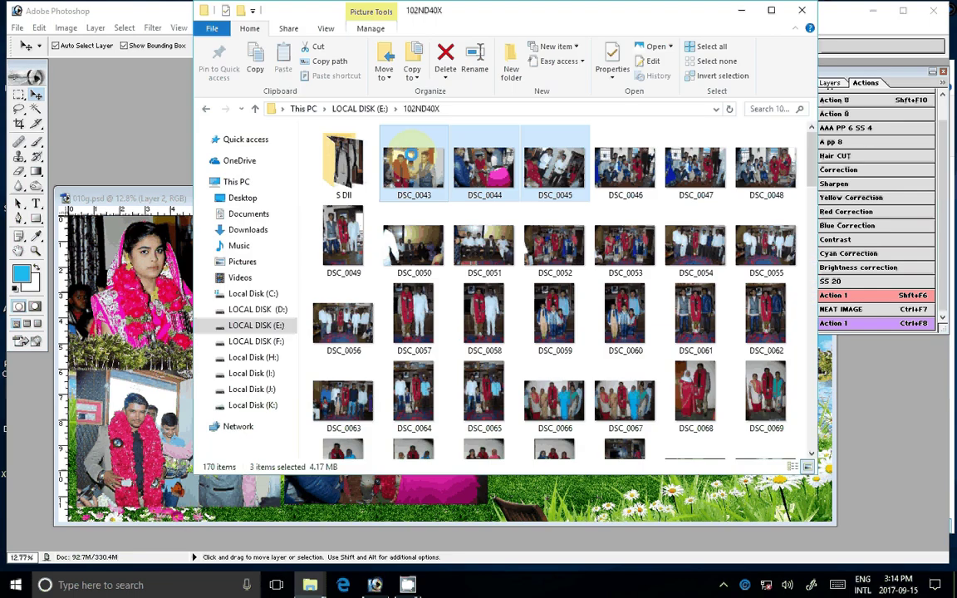
drag(410, 154, 347, 197)
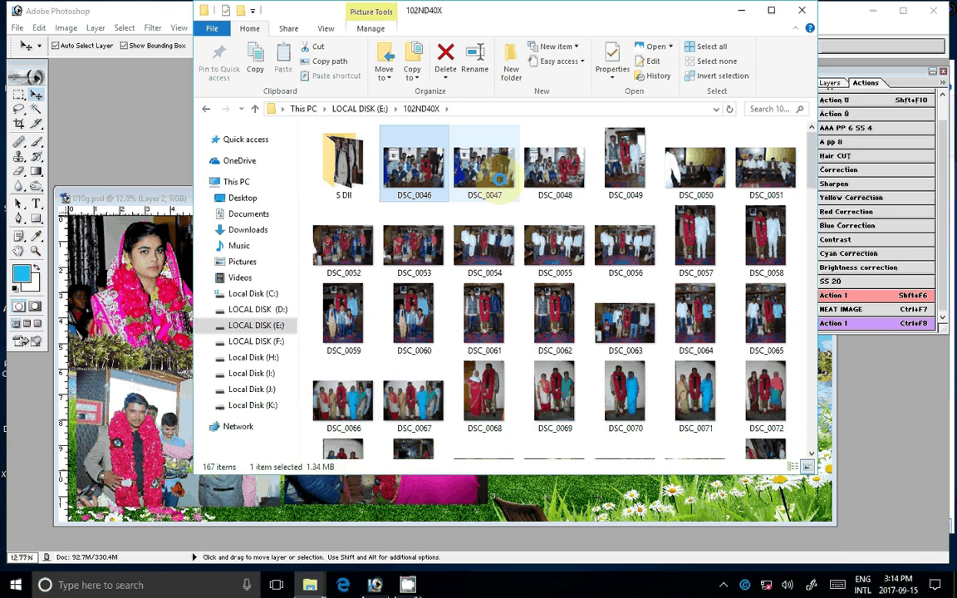
shift+click(554, 169)
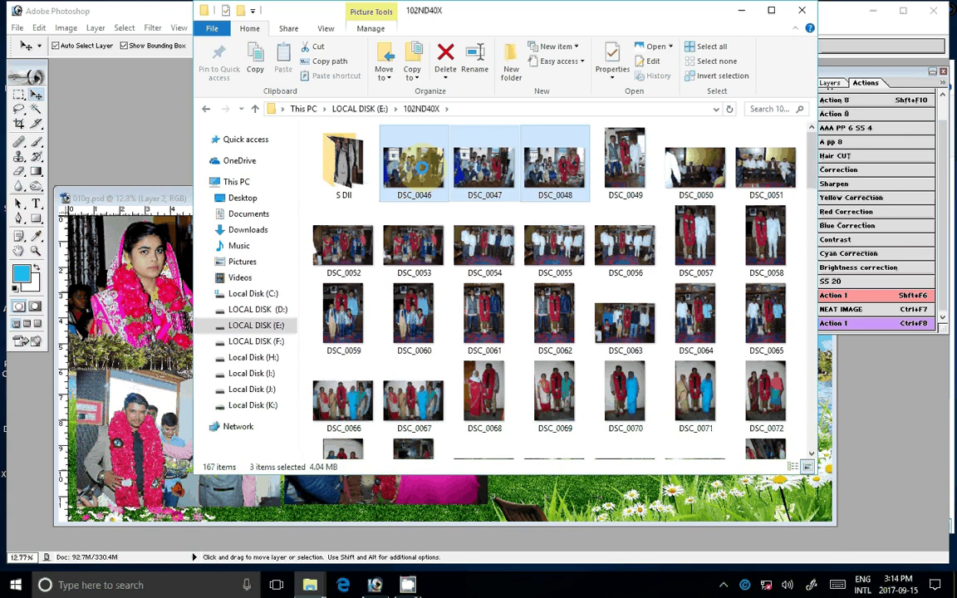
drag(422, 169, 145, 122)
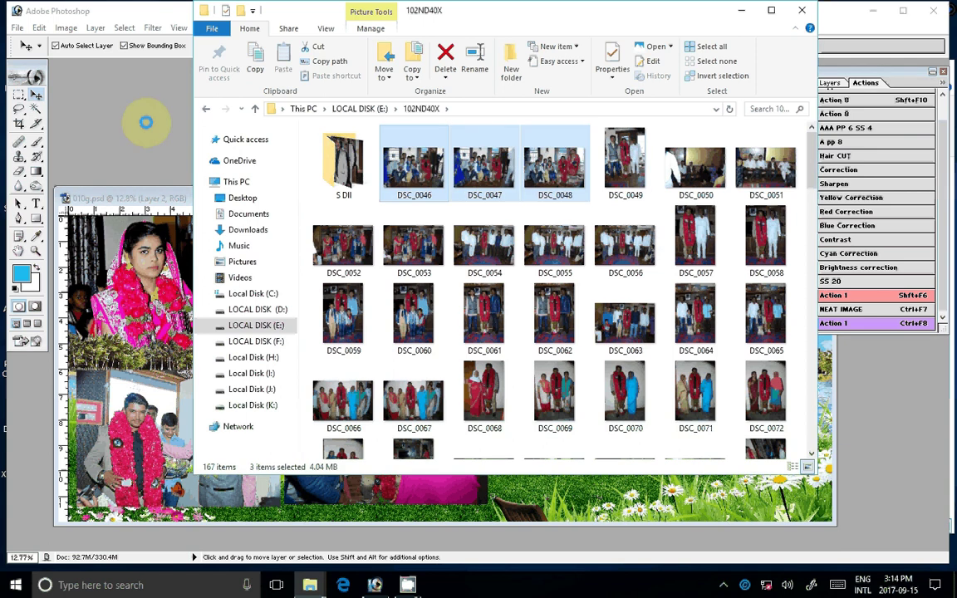
drag(146, 122, 576, 85)
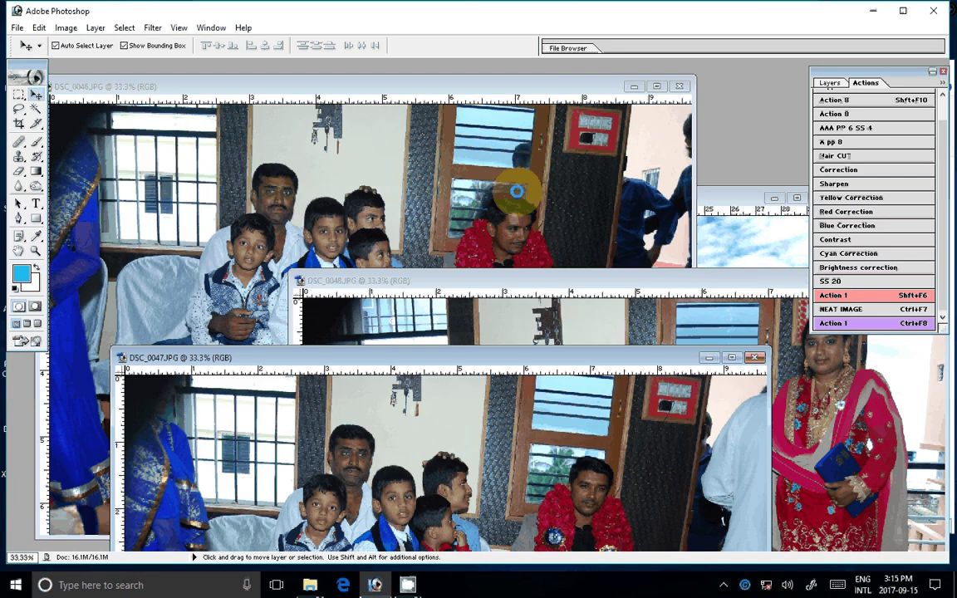
Close DSC_0046 and resize DSC_0047 to 8 inches wide.
click(516, 191)
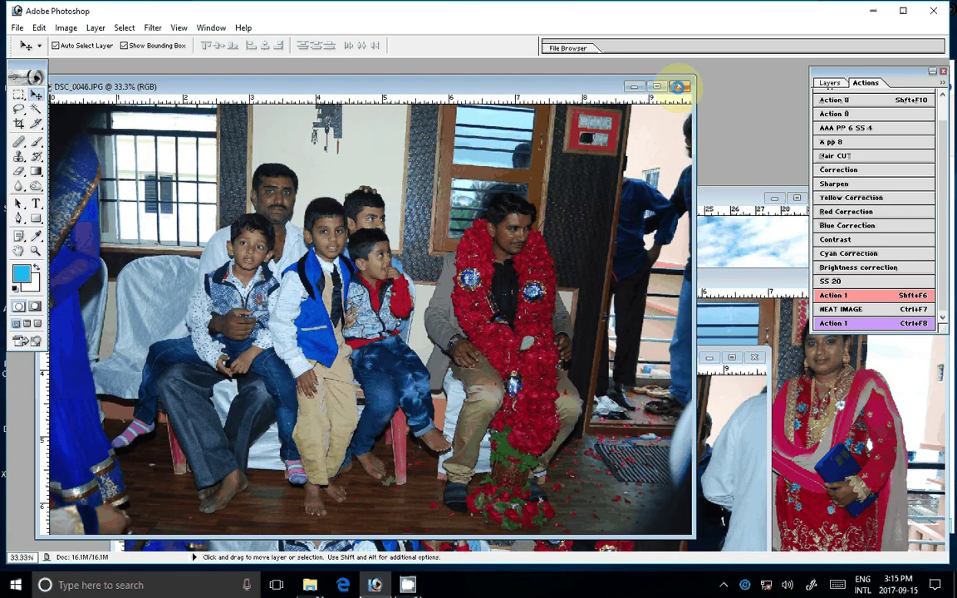
click(678, 86)
drag(571, 358, 563, 94)
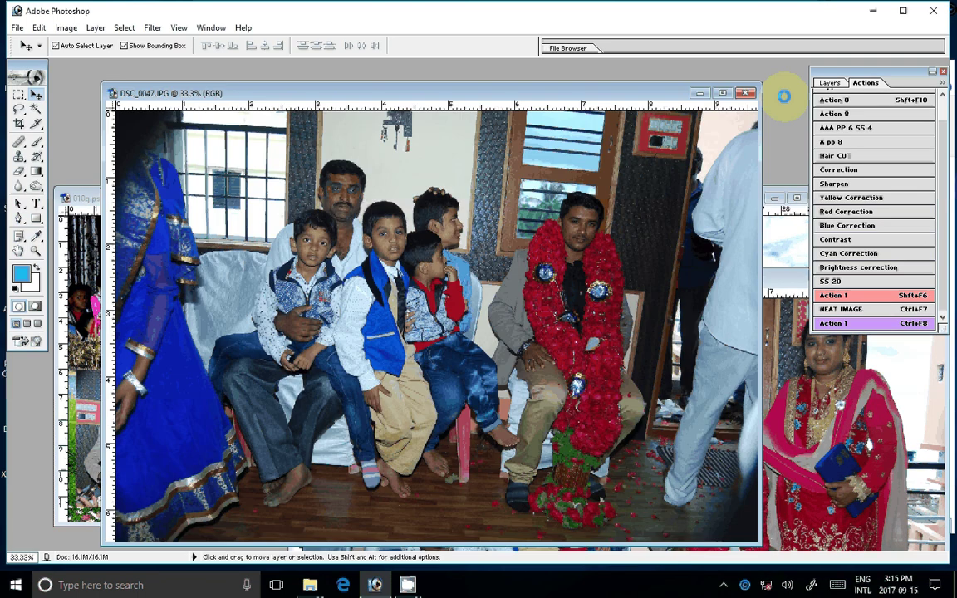
right_click(653, 94)
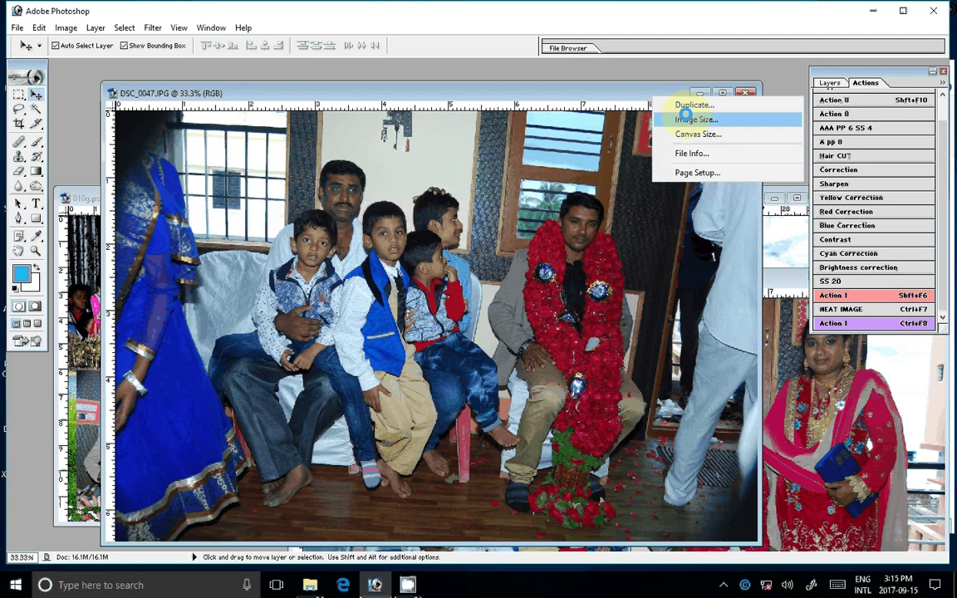
click(686, 117)
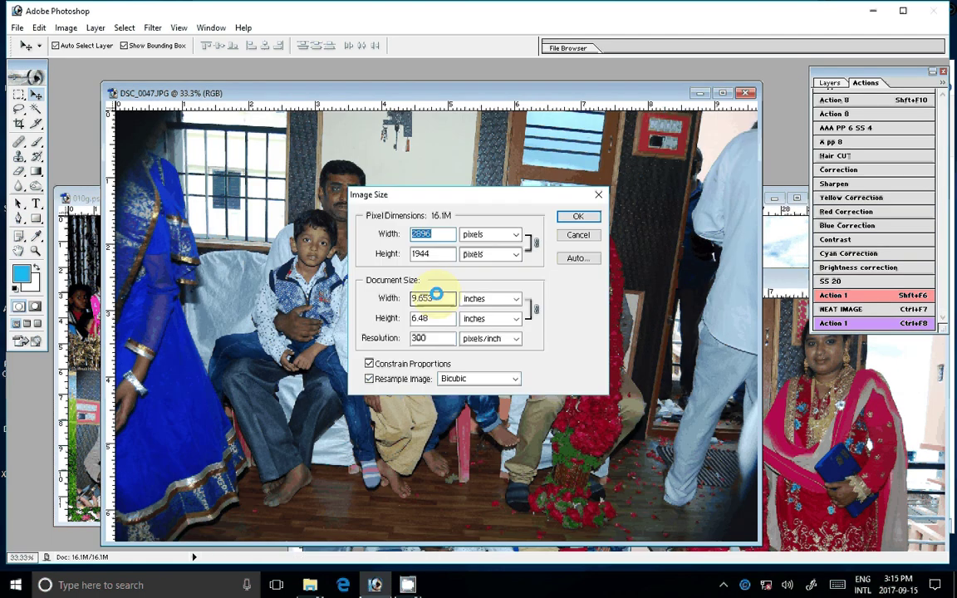
text(8)
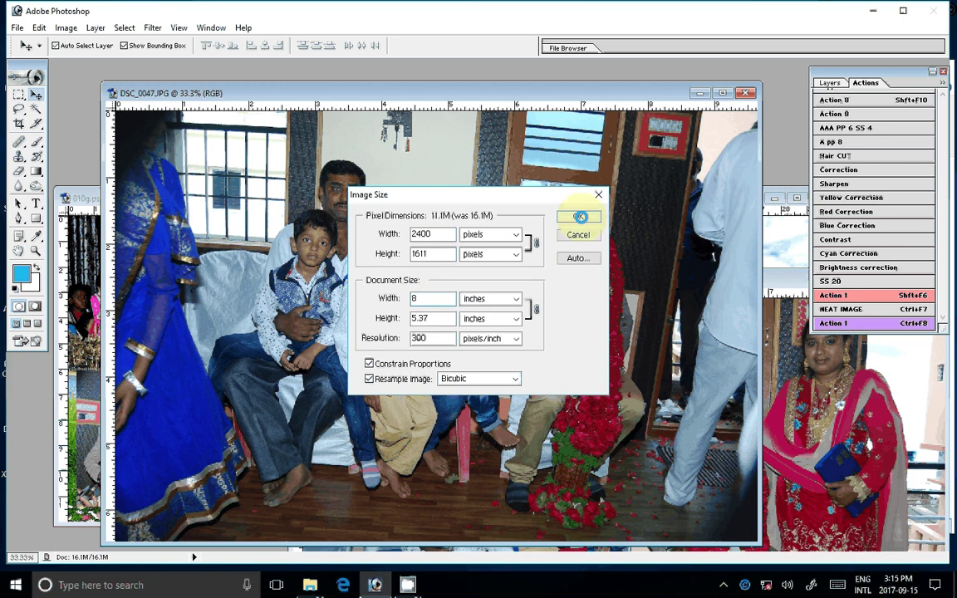
click(579, 216)
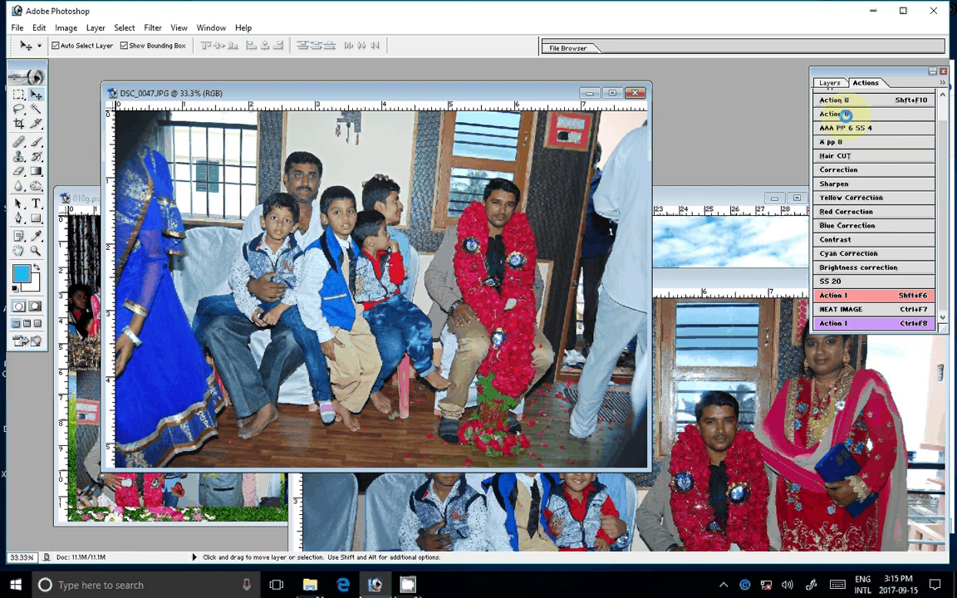
Brighten DSC_0047 with Action 8, place it top right, and close it unsaved.
click(844, 114)
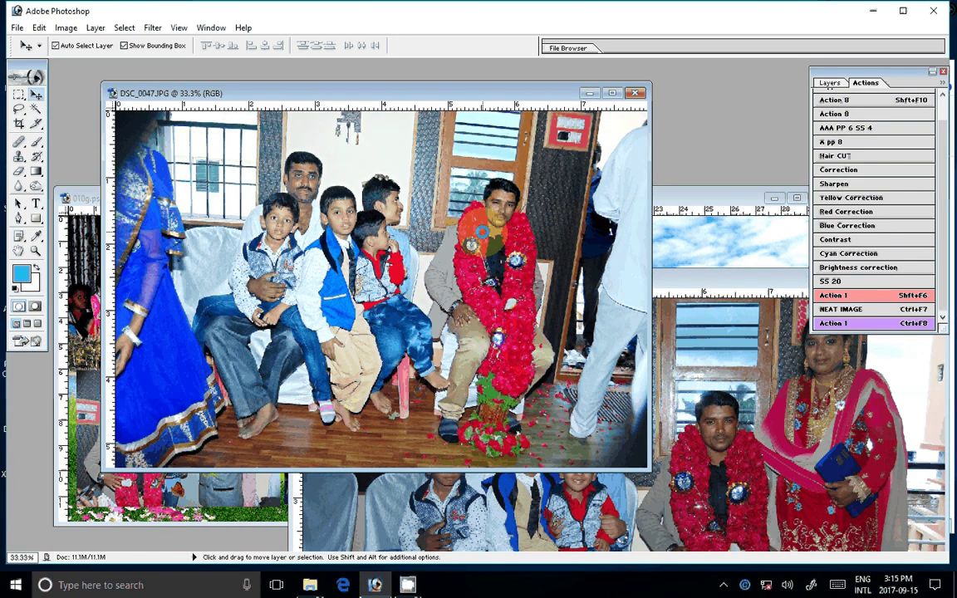
right_click(470, 93)
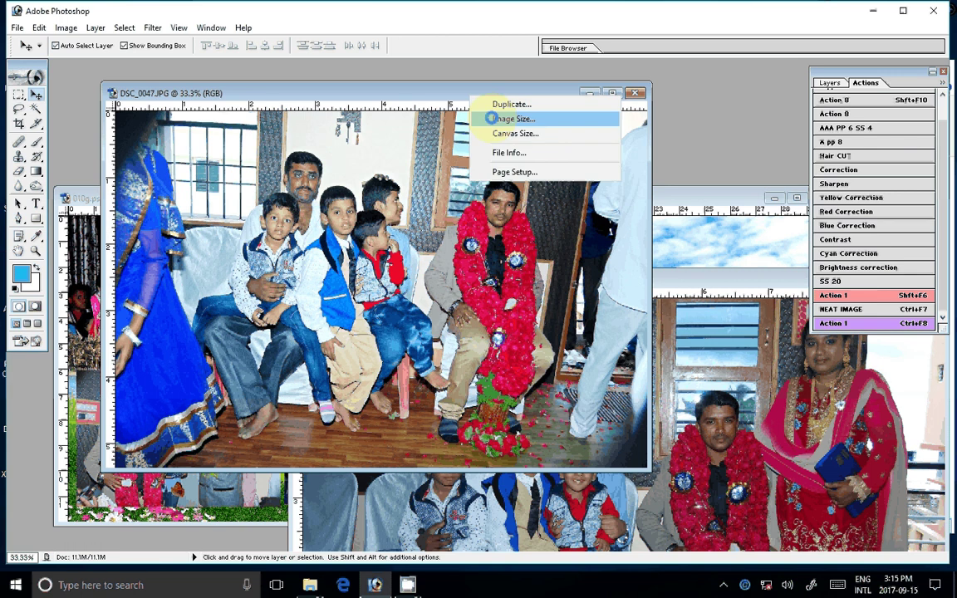
click(491, 119)
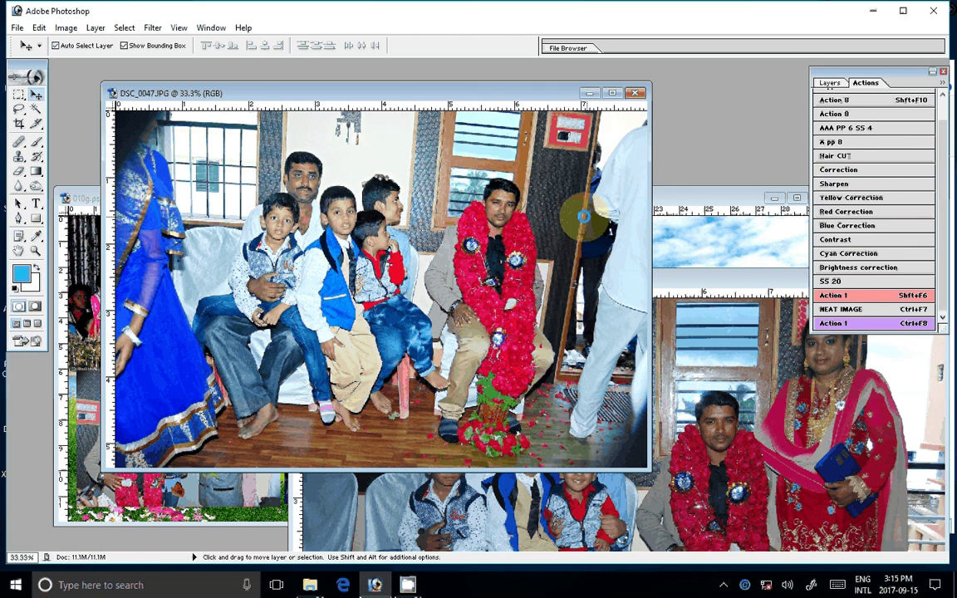
drag(584, 216, 619, 214)
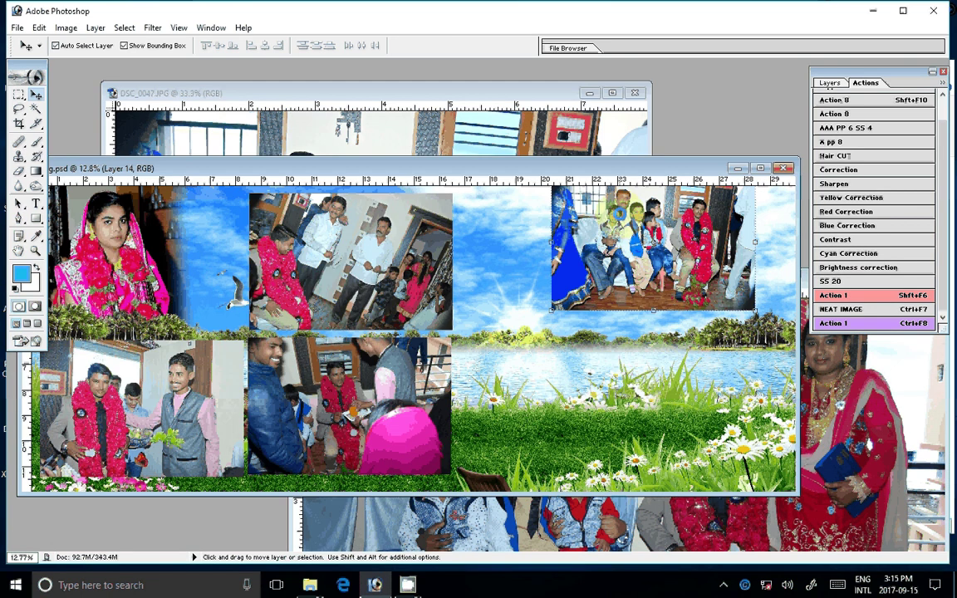
drag(618, 213, 645, 230)
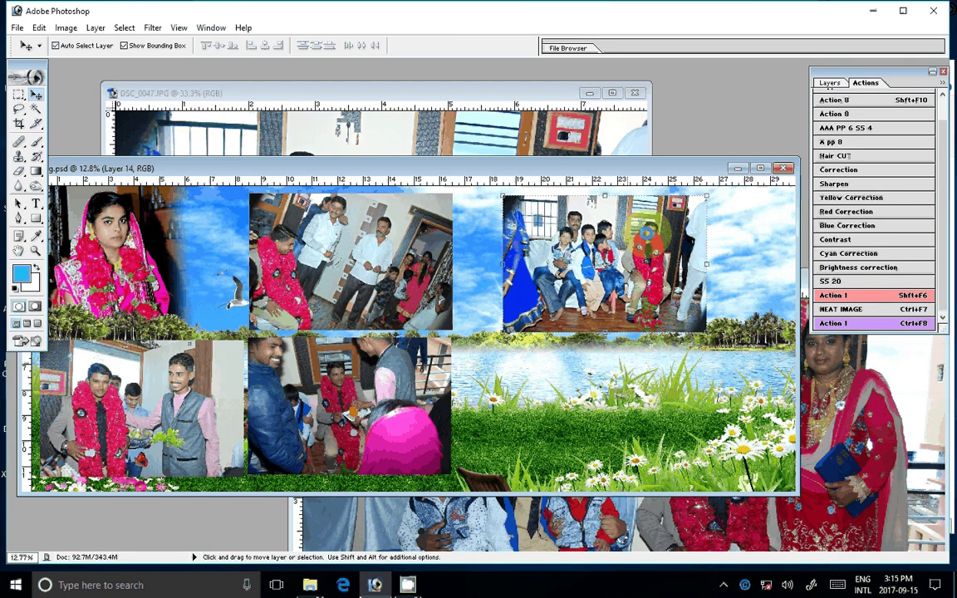
key(ctrl+Tab)
key(ctrl+w)
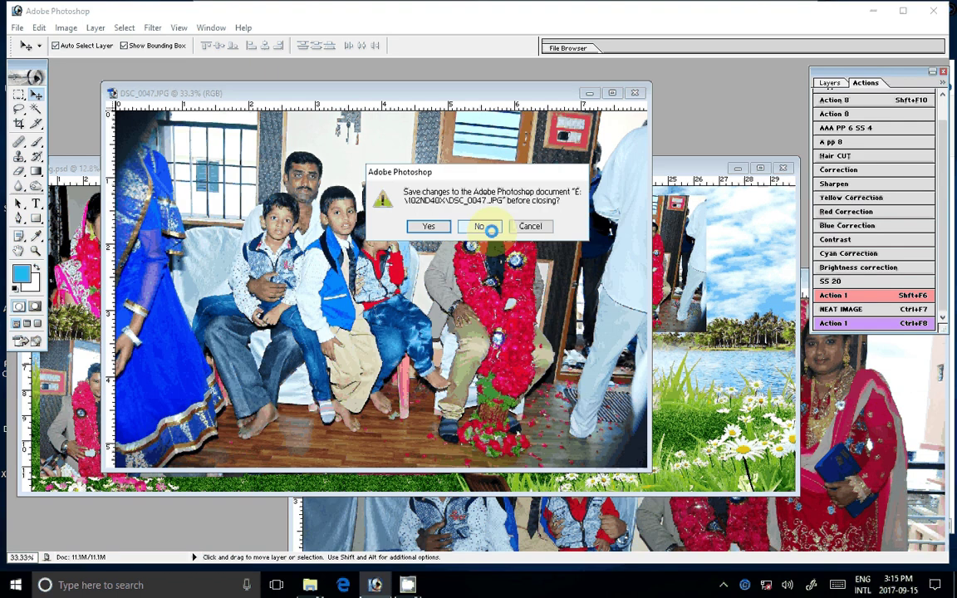
click(491, 232)
drag(675, 306, 536, 140)
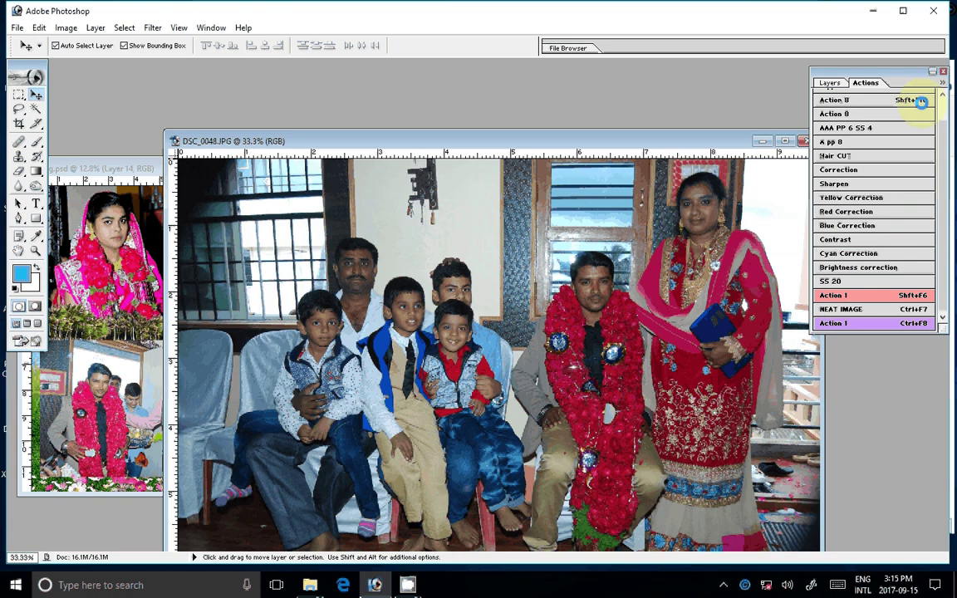
Brighten DSC_0048 with Action 8, resize it to 11.1M, and place it lower right as Layer 15.
click(920, 100)
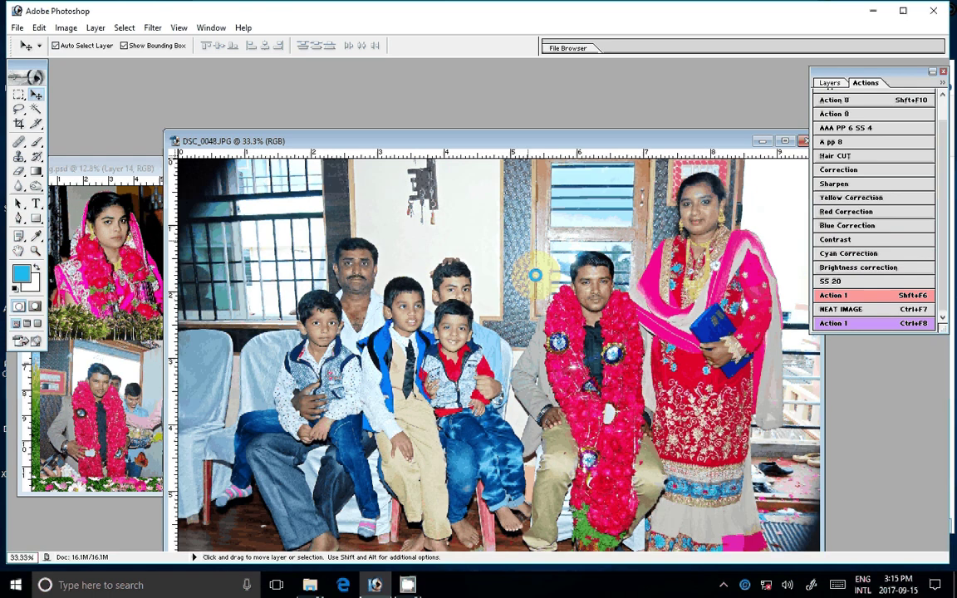
right_click(591, 143)
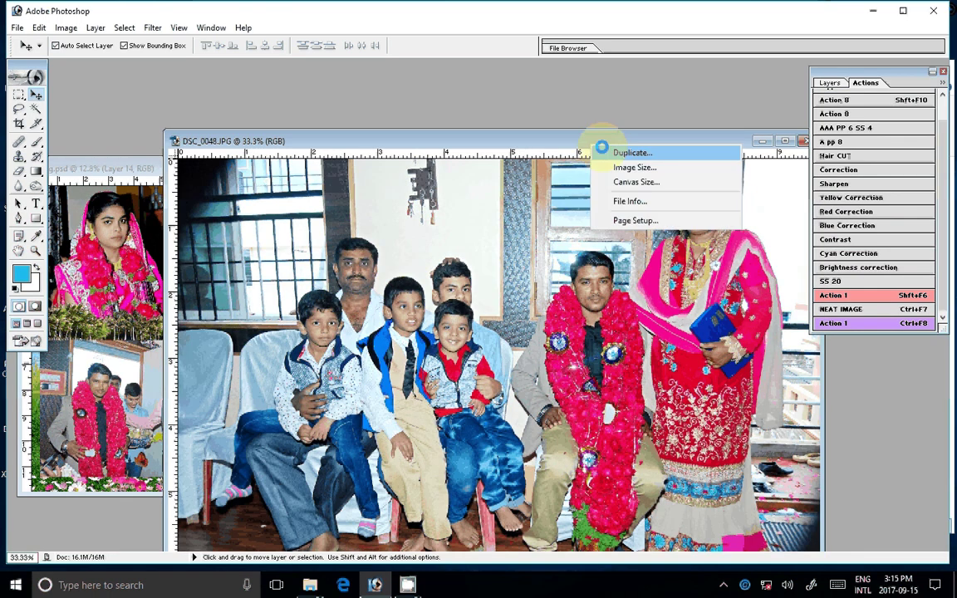
click(633, 167)
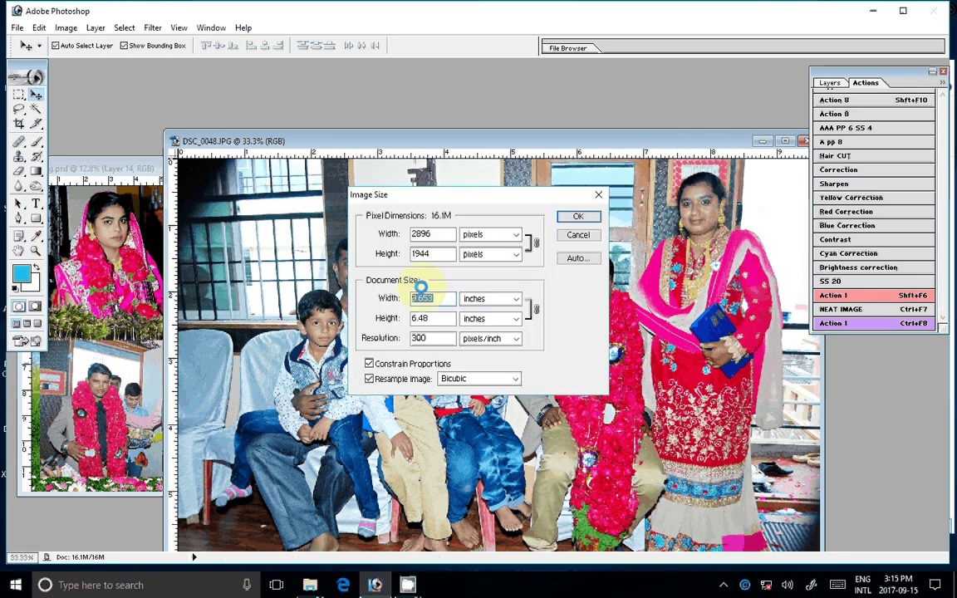
key(Return)
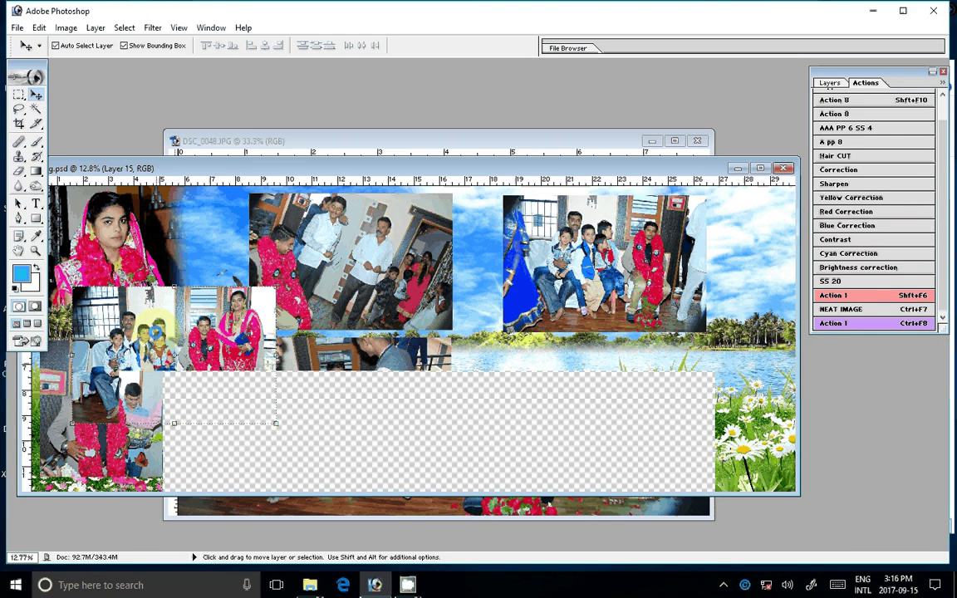
click(593, 357)
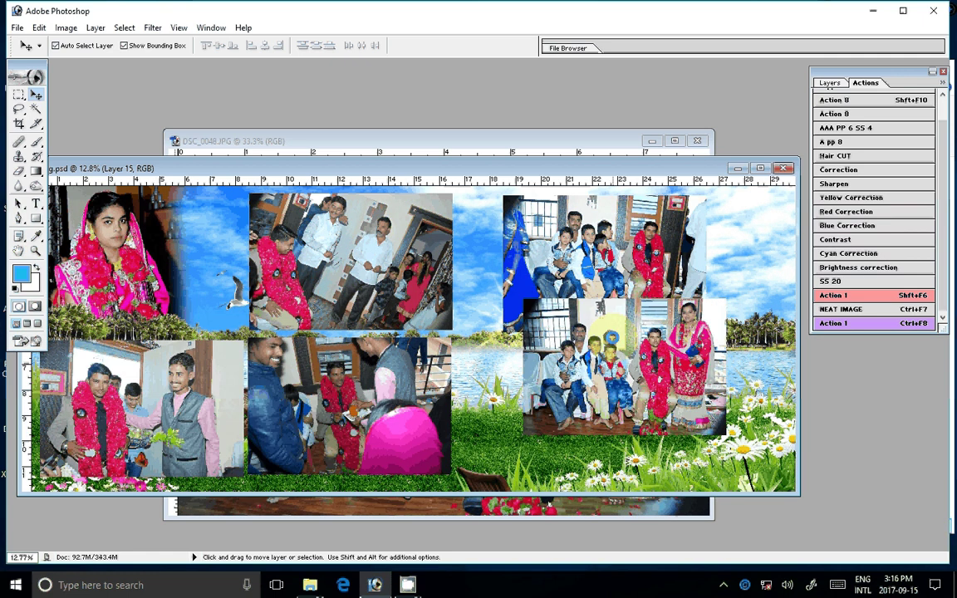
Fit the spread on screen and shift the top-middle and lower-middle photos left.
key(z)
right_click(544, 313)
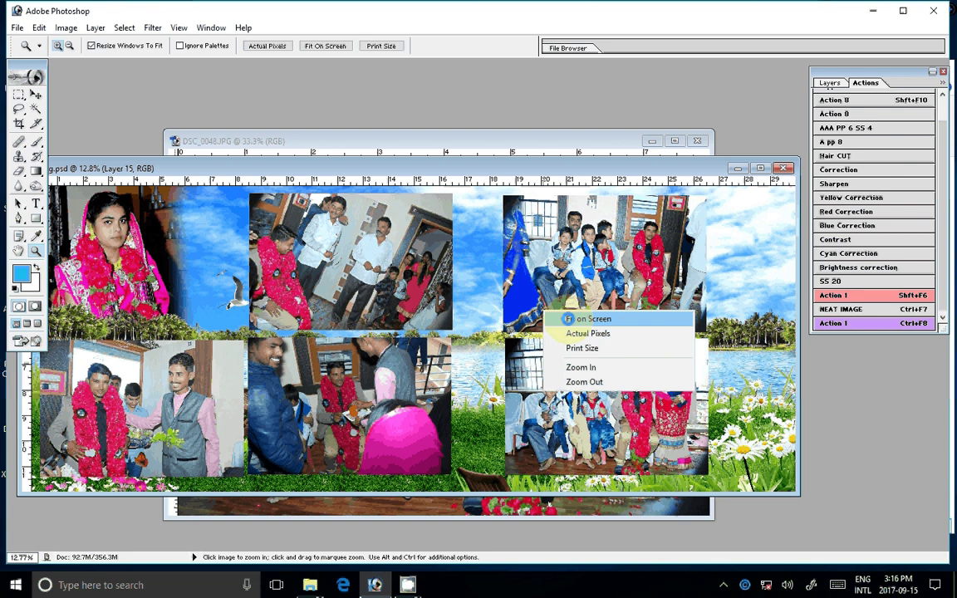
click(568, 318)
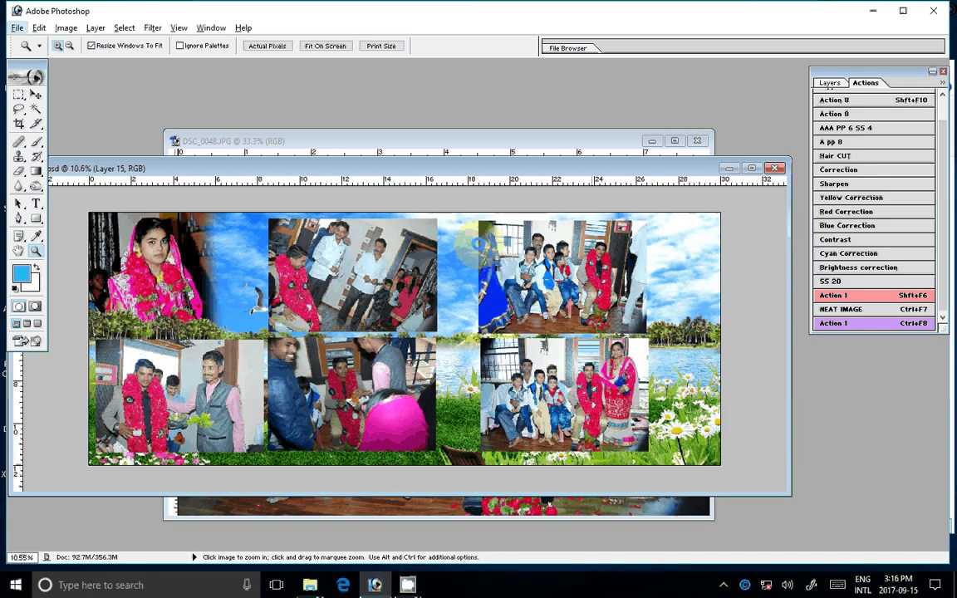
click(477, 243)
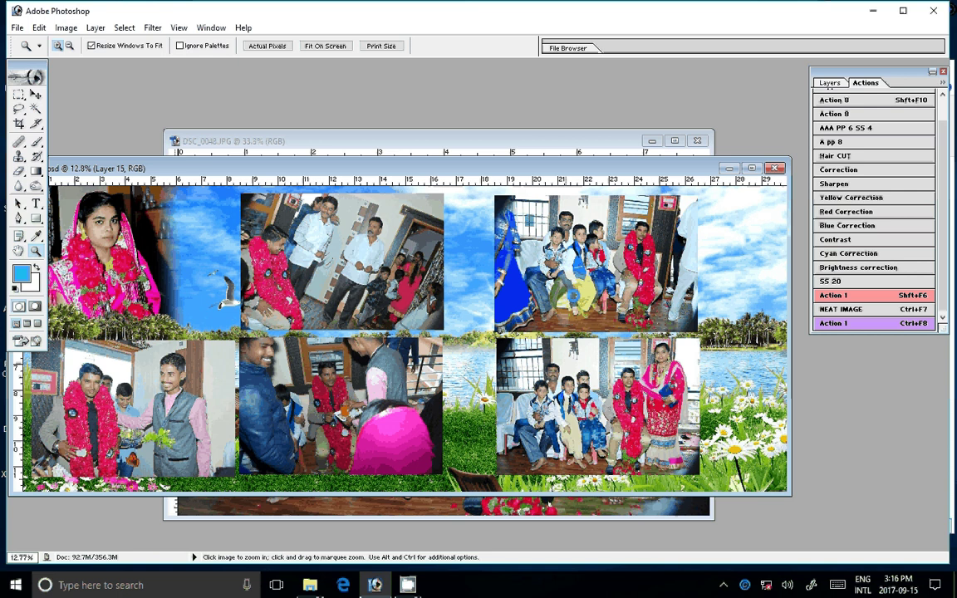
click(197, 287)
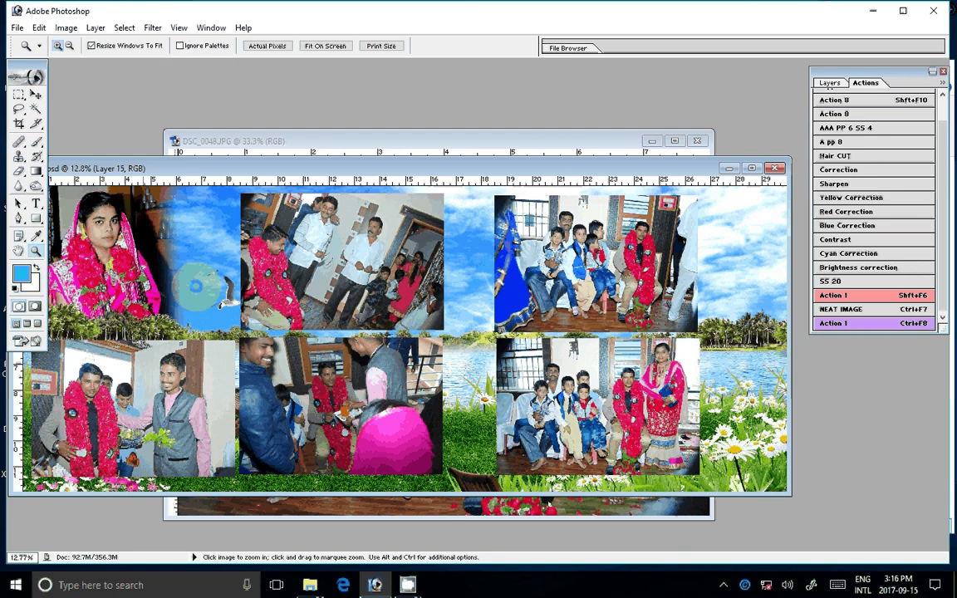
key(v)
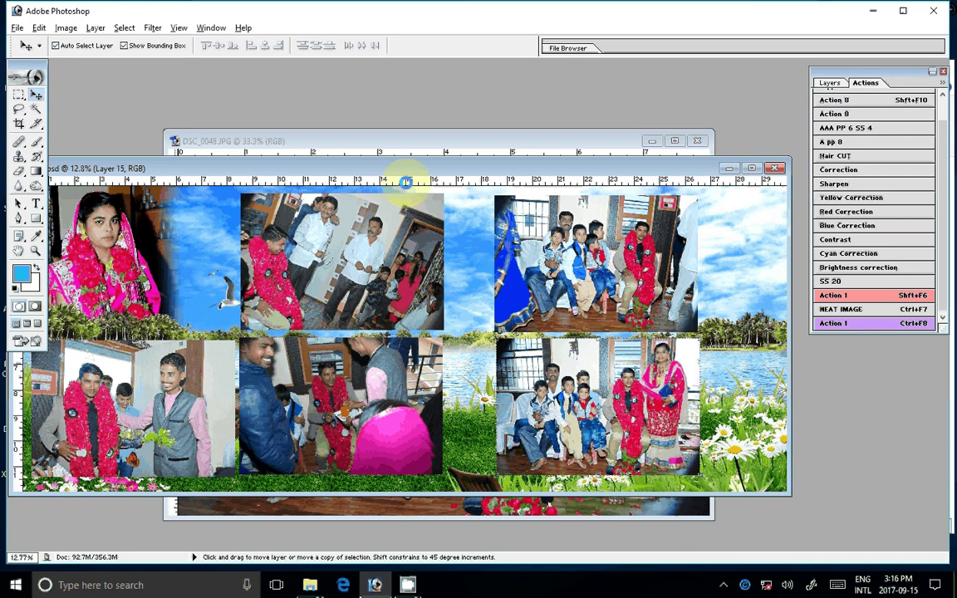
drag(353, 262, 301, 263)
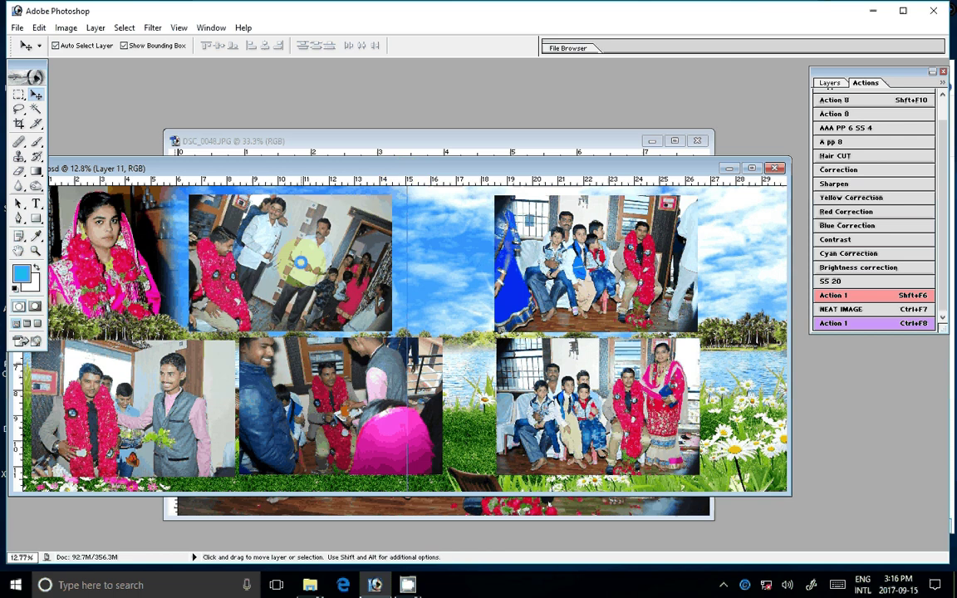
drag(343, 410, 293, 410)
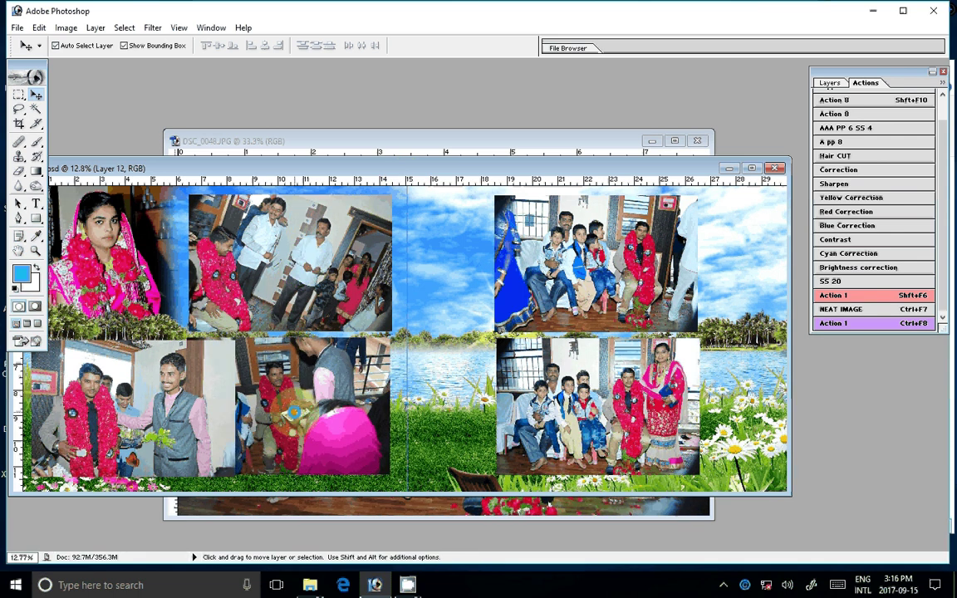
Slide the bottom-row photos left, moving the bottom-right photo left and down.
click(136, 385)
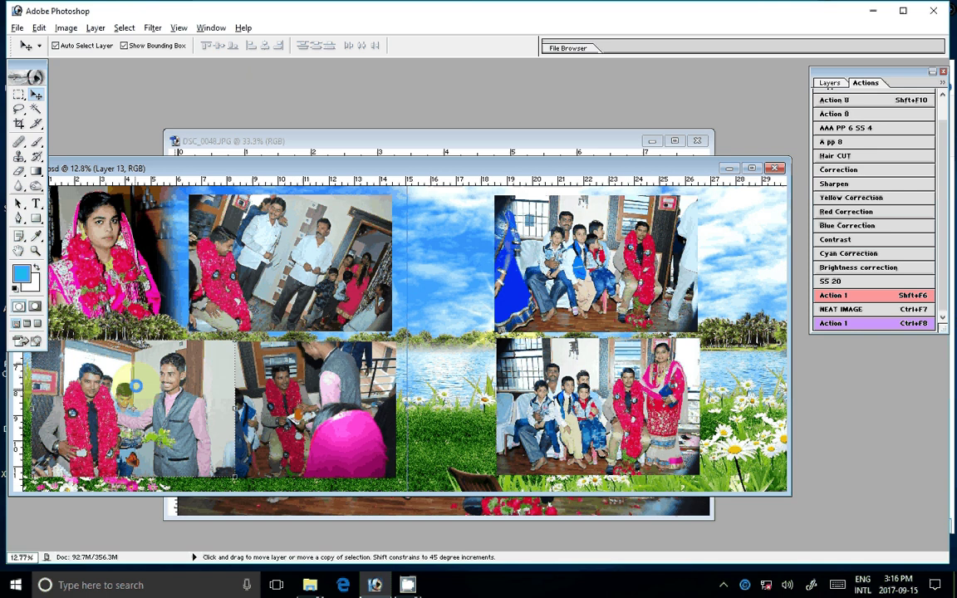
key(ctrl+minus)
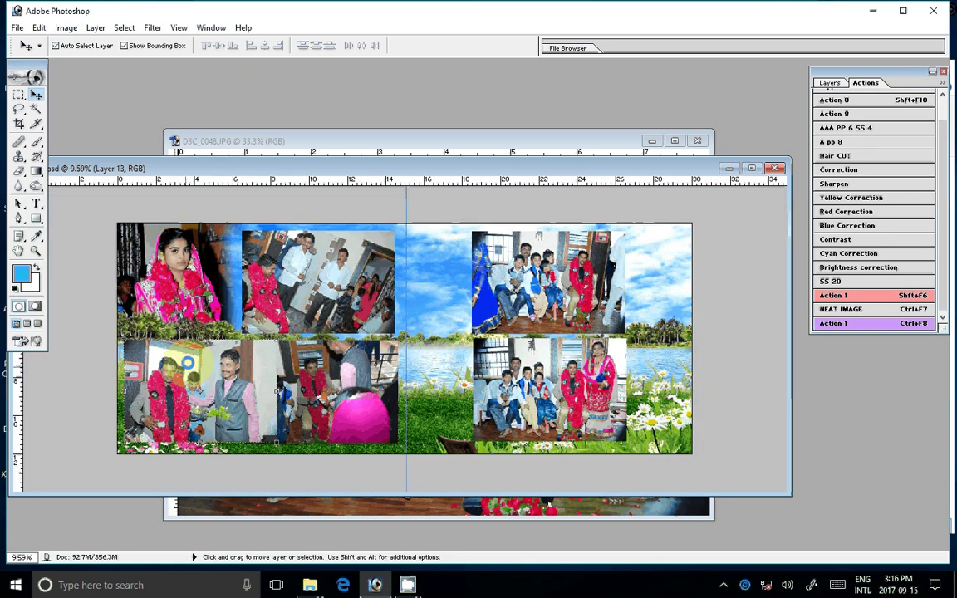
click(25, 91)
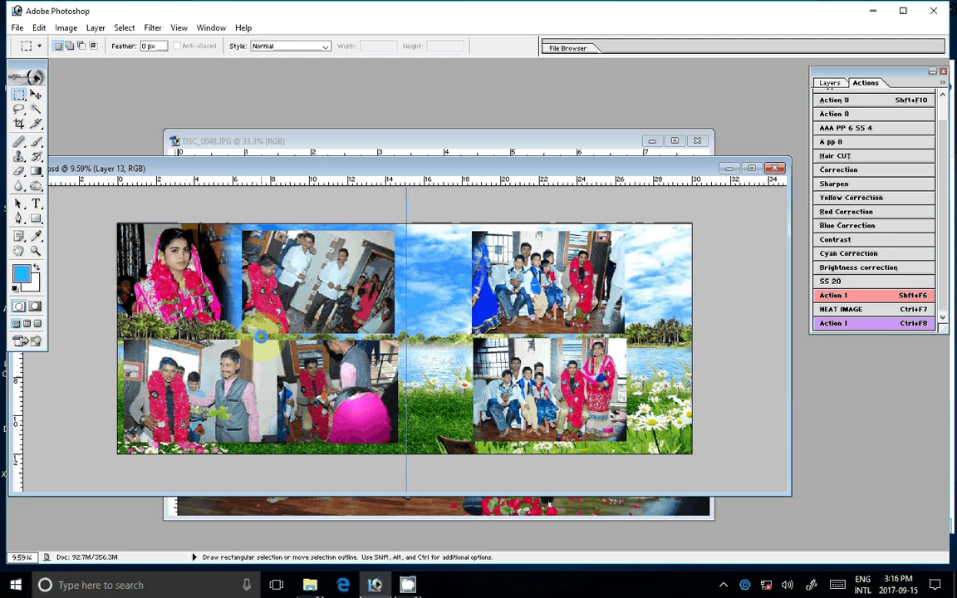
mouse_move(261, 337)
mouse_down()
mouse_move(294, 442)
mouse_move(290, 419)
mouse_up()
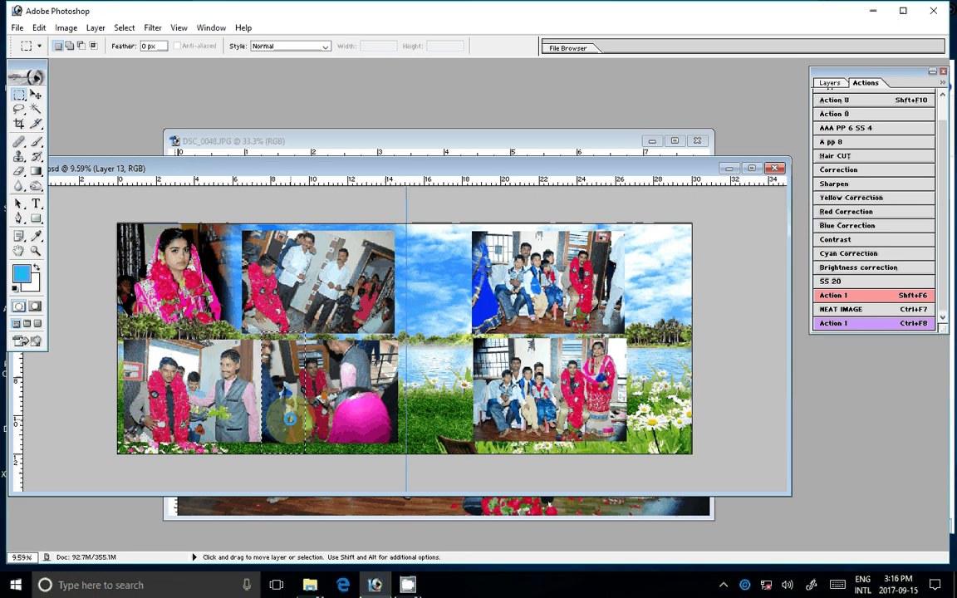
key(v)
key(ctrl+d)
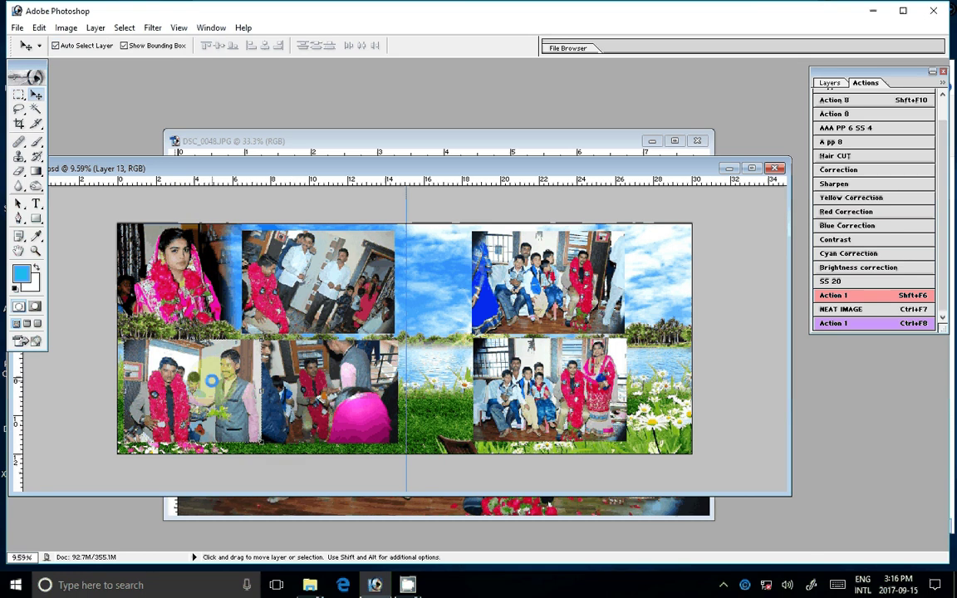
drag(213, 382, 211, 382)
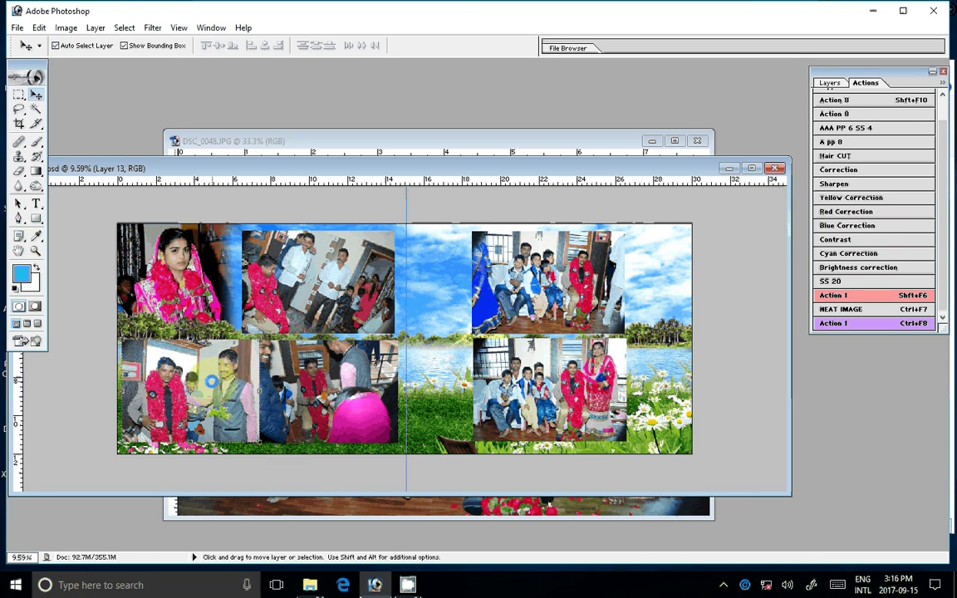
drag(269, 390, 254, 391)
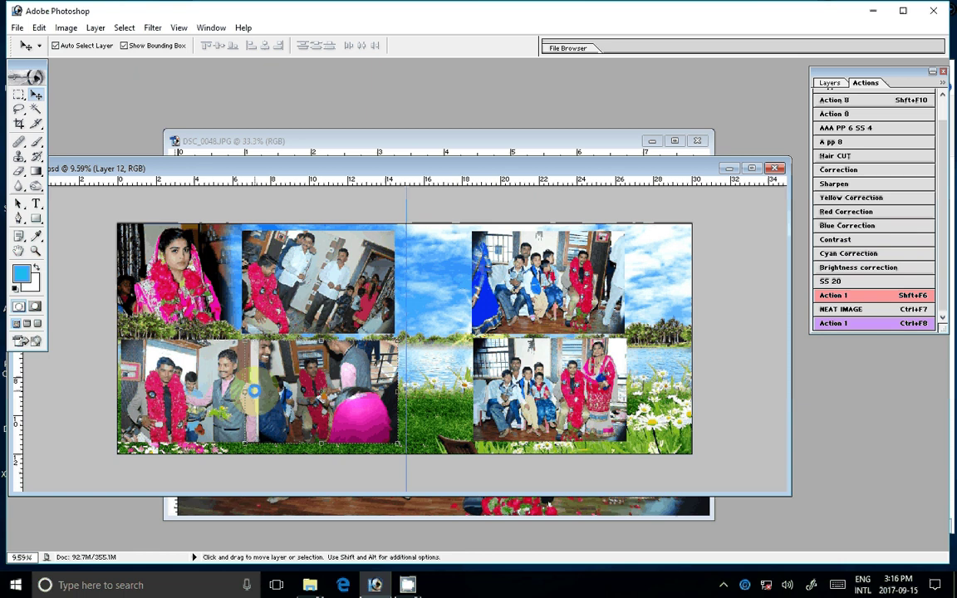
mouse_move(584, 389)
mouse_down()
mouse_move(535, 402)
mouse_move(523, 396)
mouse_up()
Move the top-right family photo toward the fold and drop DSC_0048 into the album.
click(579, 293)
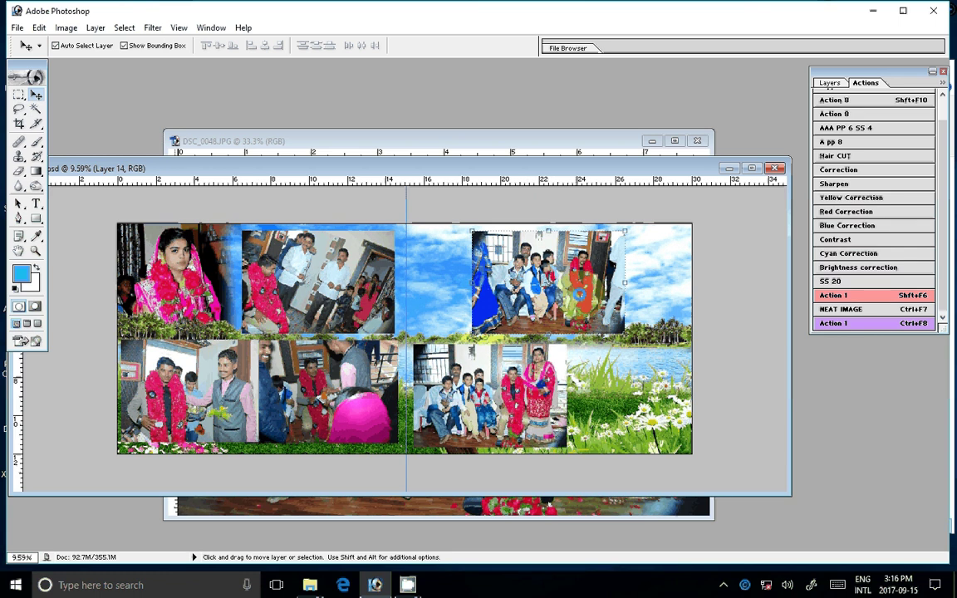
drag(579, 294, 528, 294)
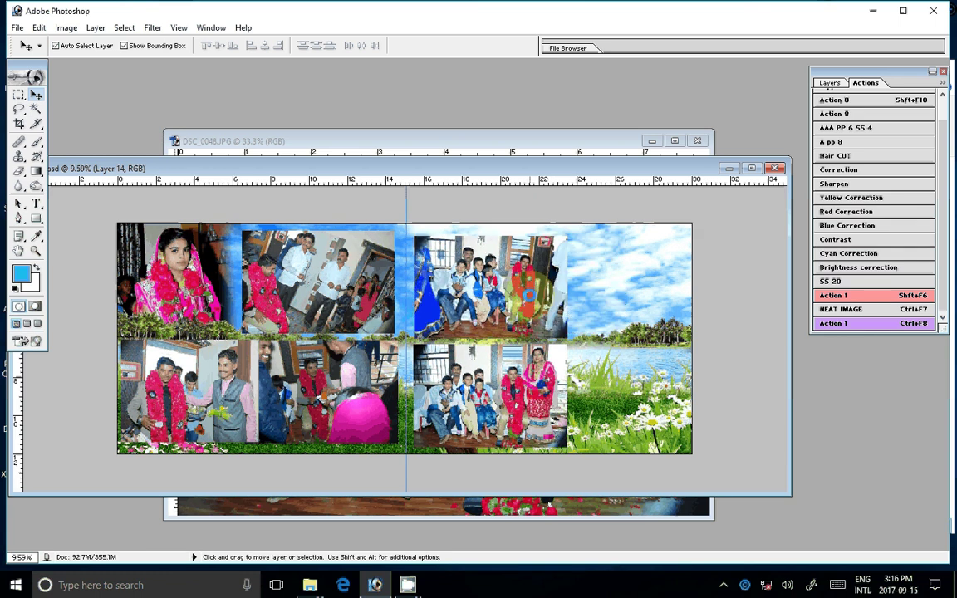
click(539, 151)
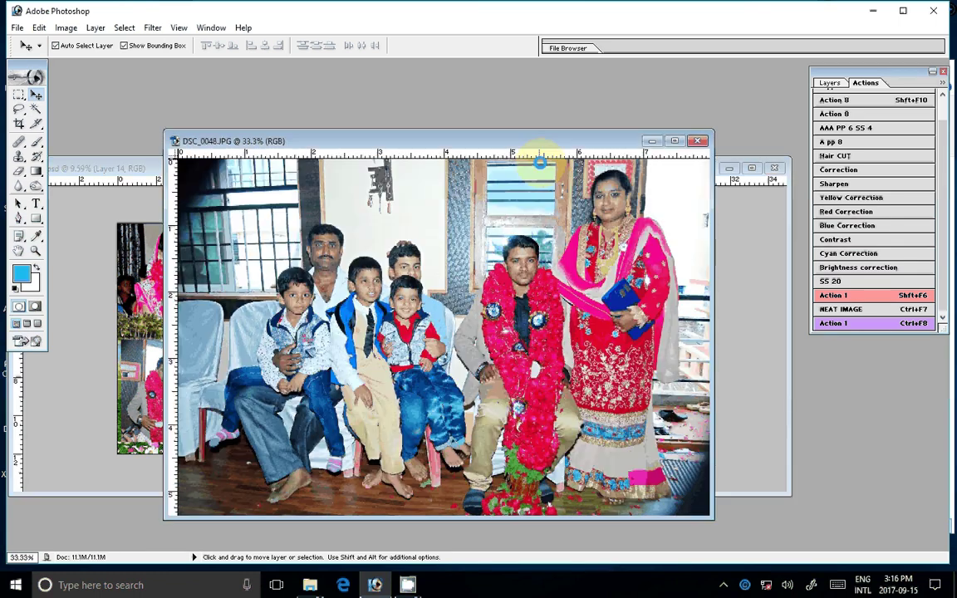
drag(540, 161, 493, 227)
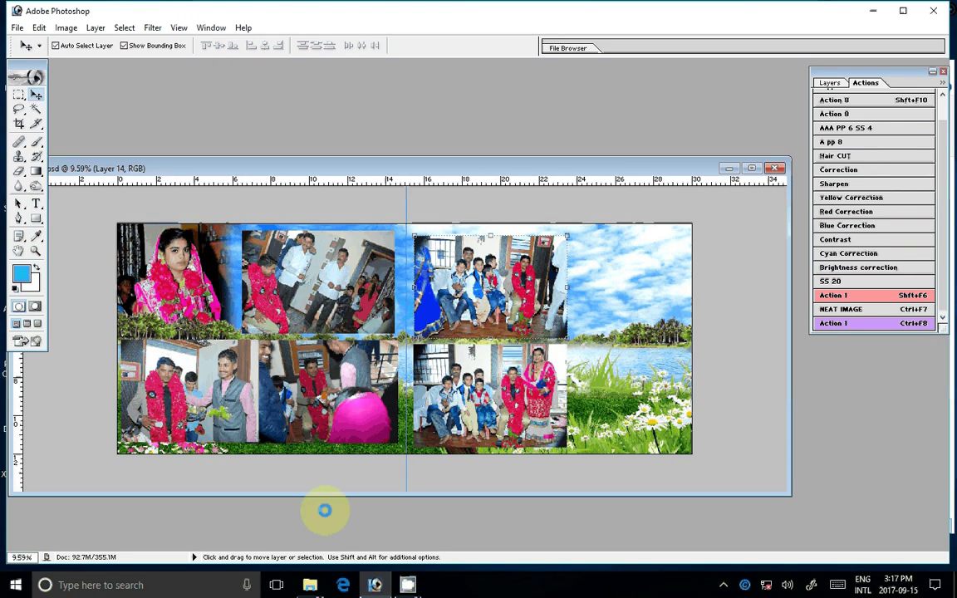
key(alt+Tab)
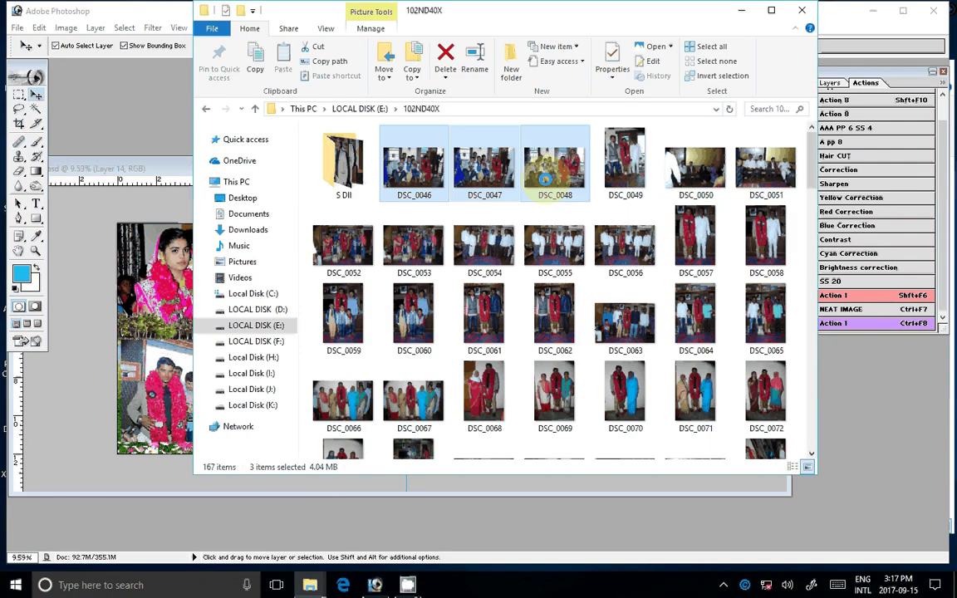
Move DSC_0046–DSC_0048 into the S DII folder and open DSC_0049 in Photoshop.
drag(544, 177, 343, 176)
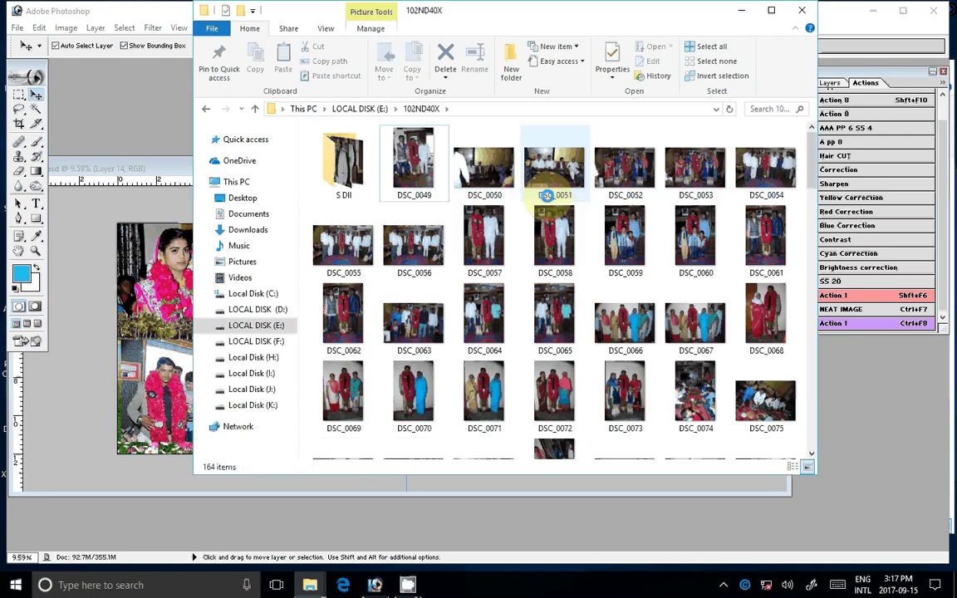
drag(413, 162, 541, 244)
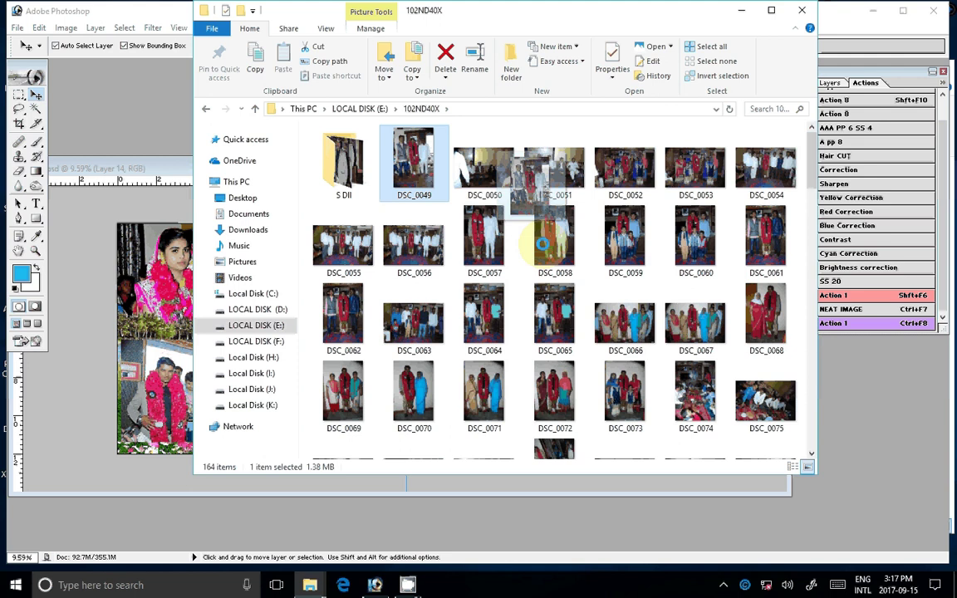
drag(541, 244, 541, 203)
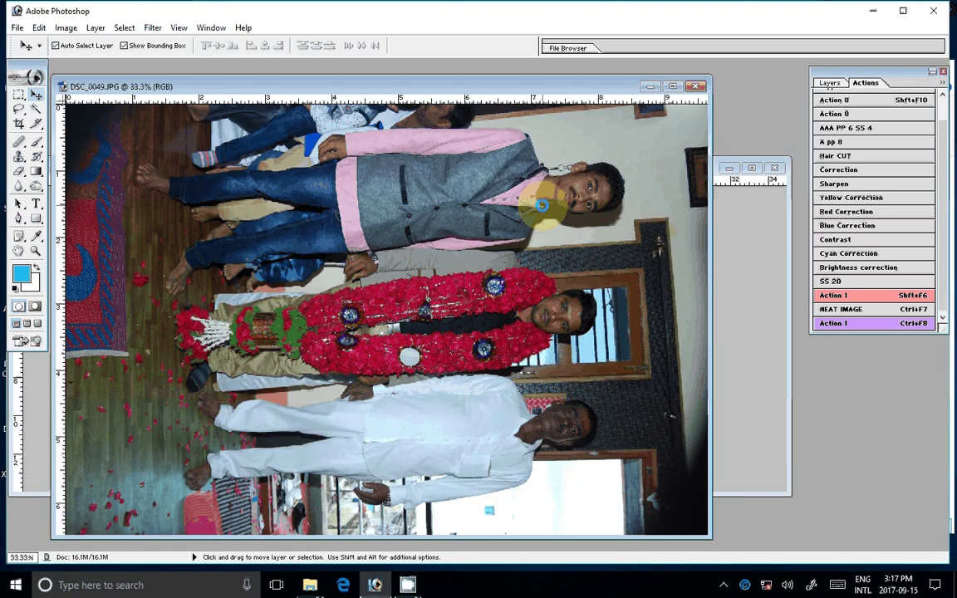
Rotate DSC_0049 90° counter-clockwise and resize it to 4 inches wide.
click(66, 28)
click(77, 158)
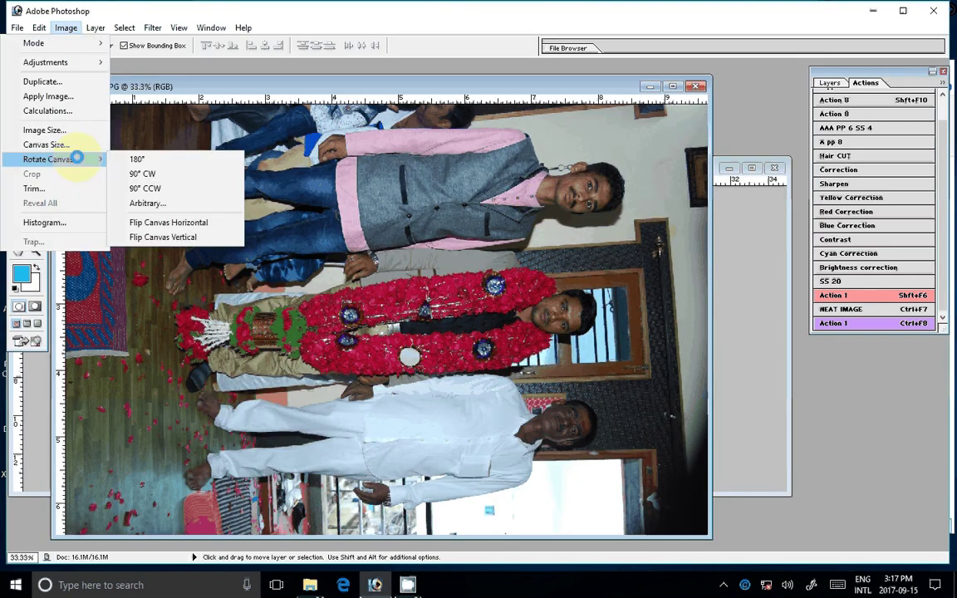
click(145, 187)
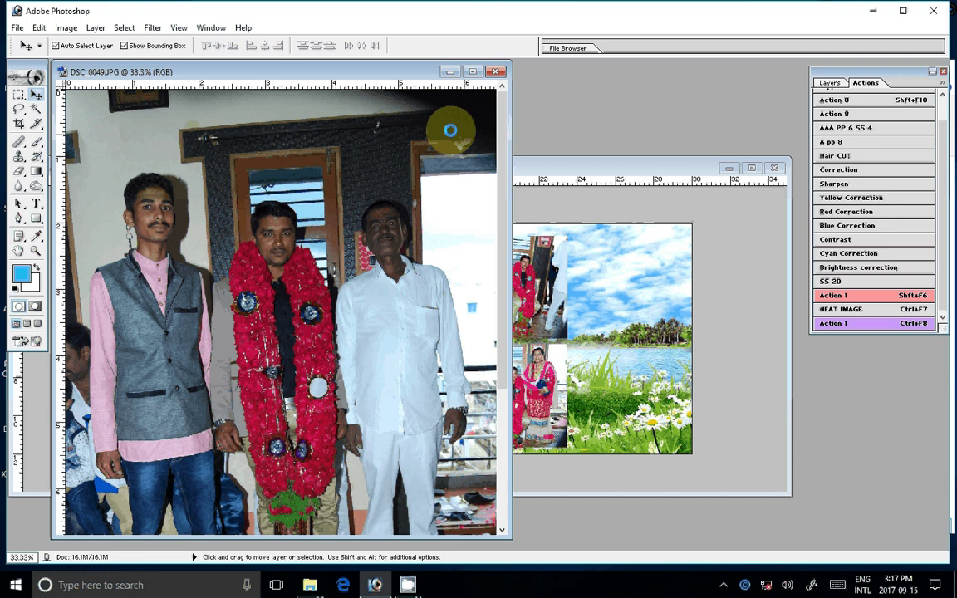
right_click(409, 72)
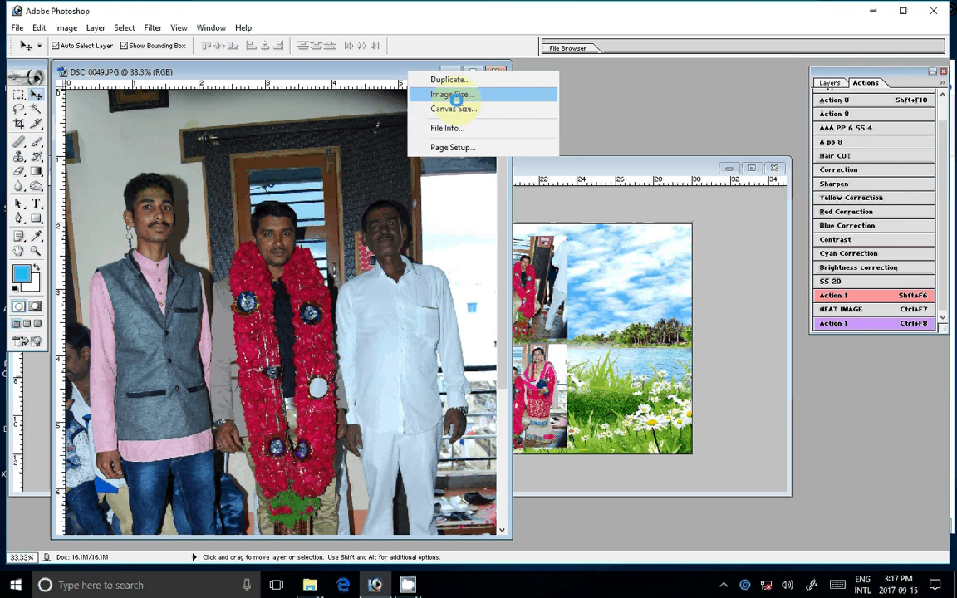
click(455, 95)
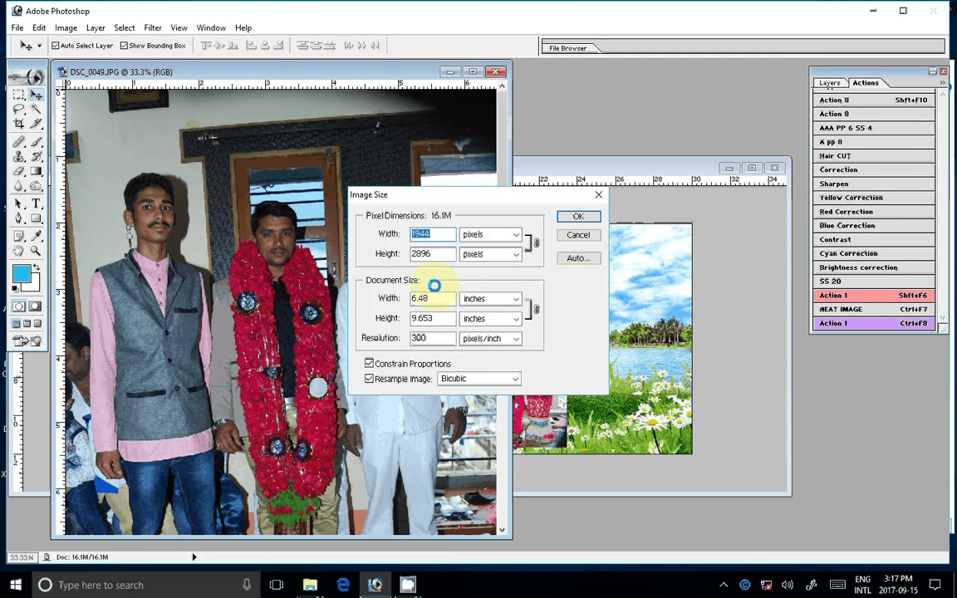
double_click(430, 297)
text(4)
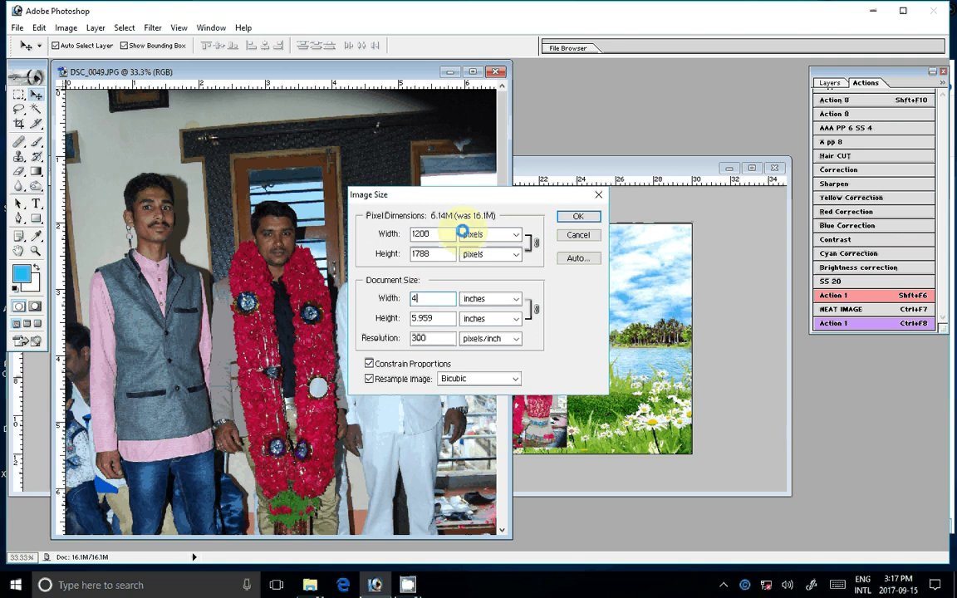
key(Return)
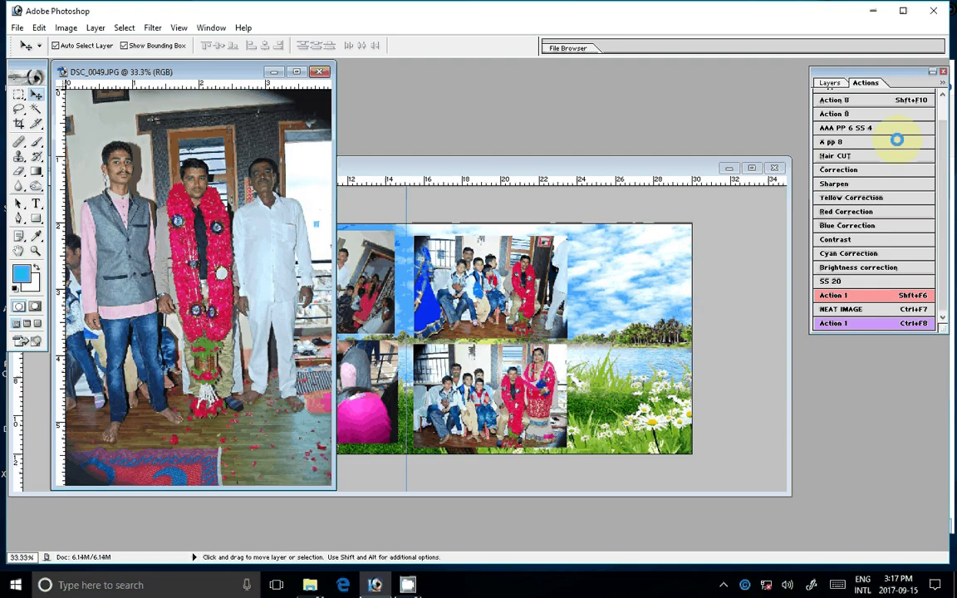
Brighten DSC_0049 with the action and place it as Layer 16, scaled to 152.2%.
click(897, 139)
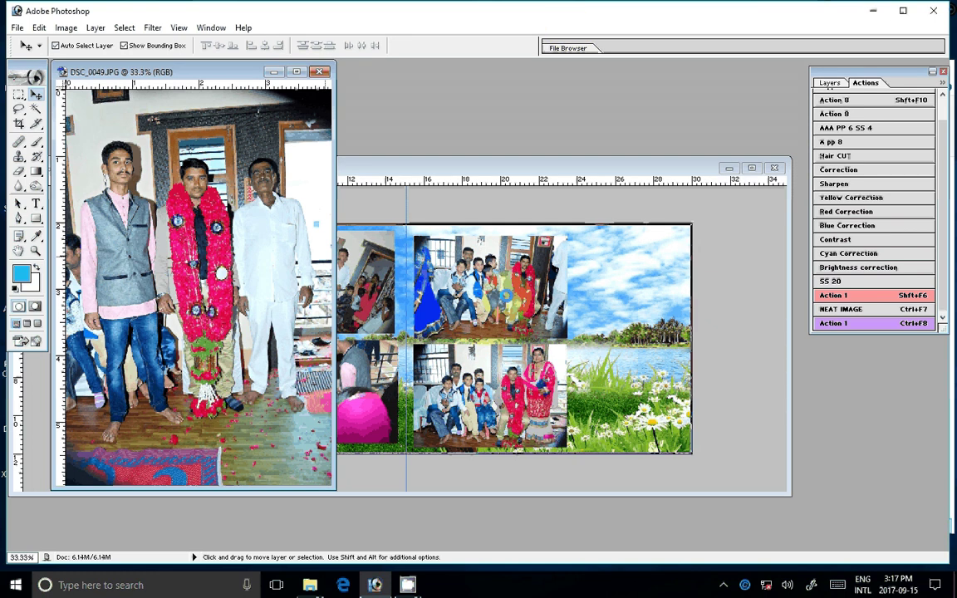
drag(199, 282, 638, 330)
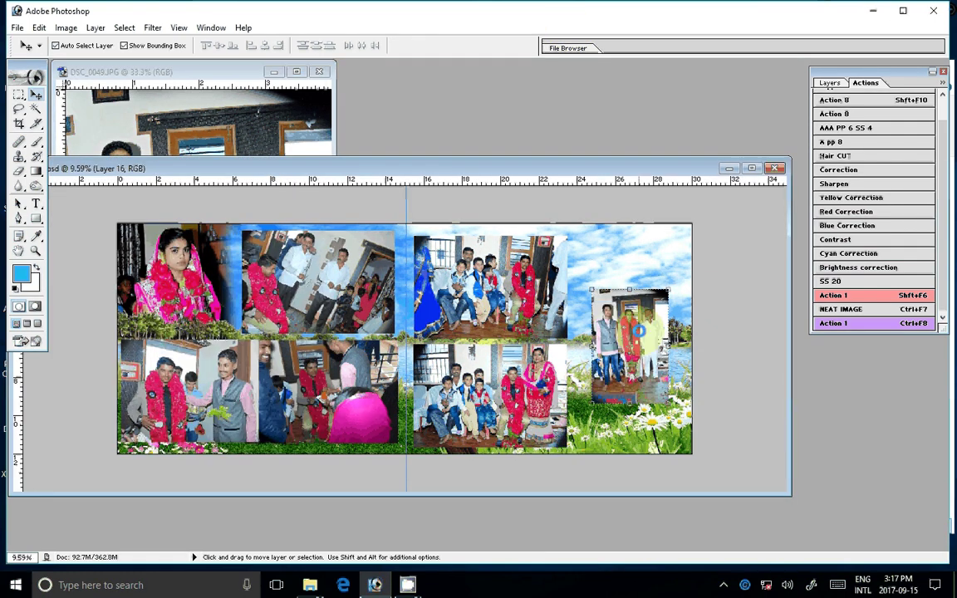
key(ctrl+t)
drag(669, 290, 689, 259)
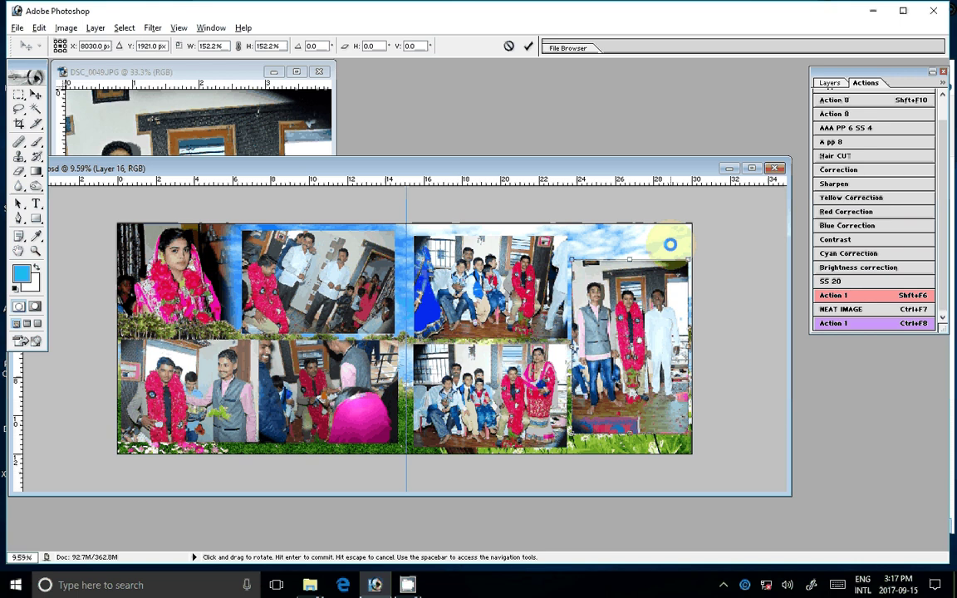
key(Return)
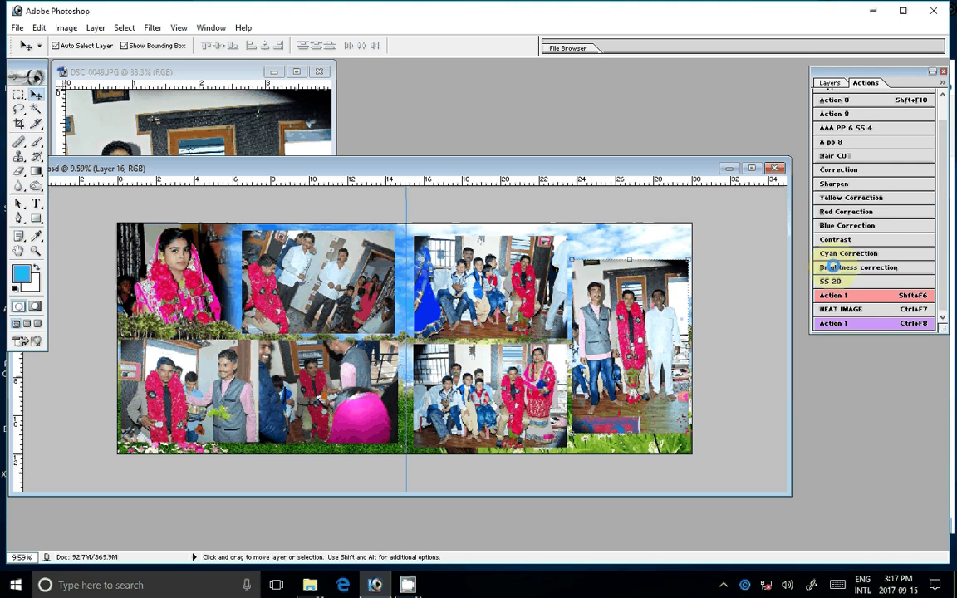
click(830, 81)
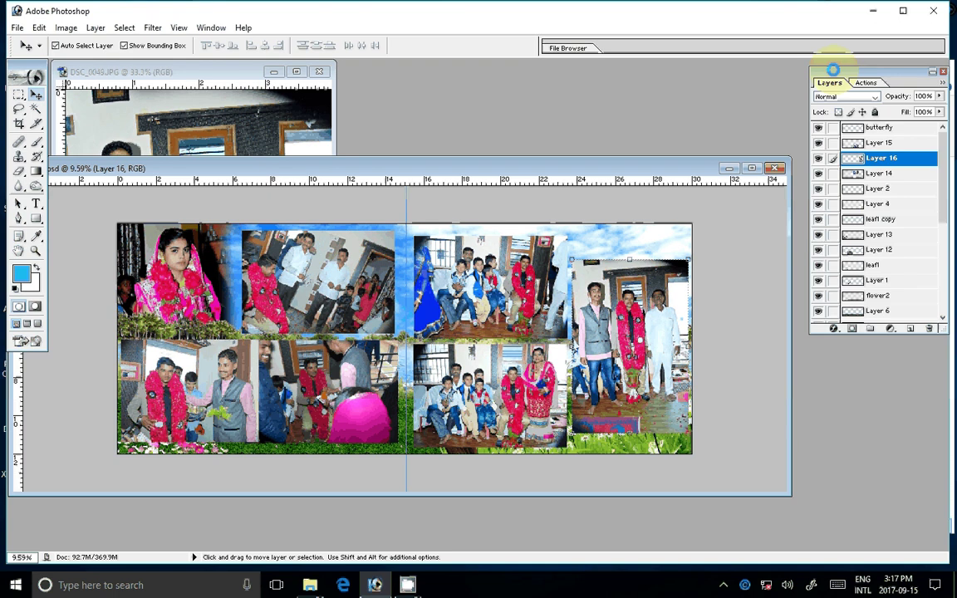
Add a blue (#0E19EF) Stroke layer effect to Layer 16.
click(835, 328)
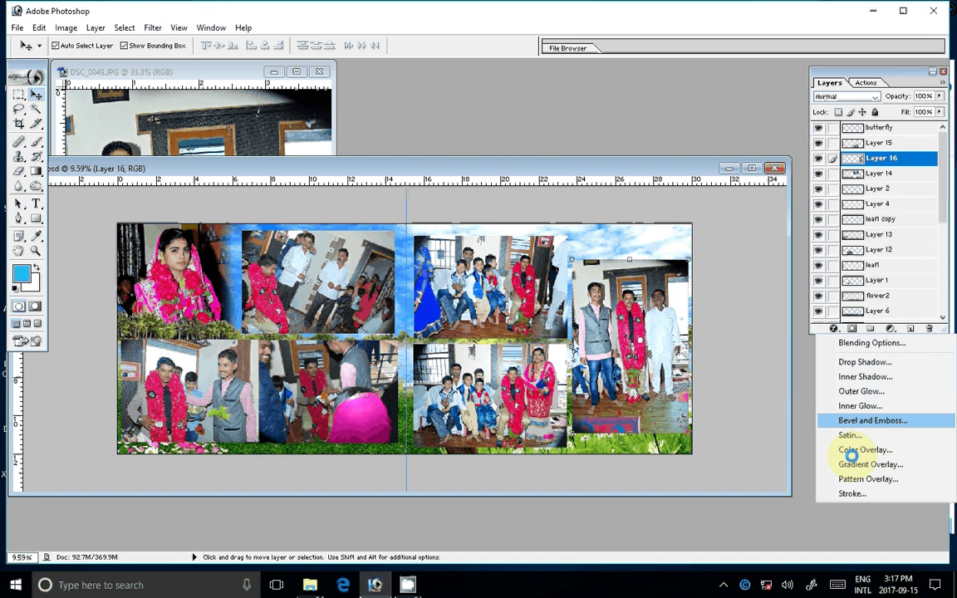
click(852, 493)
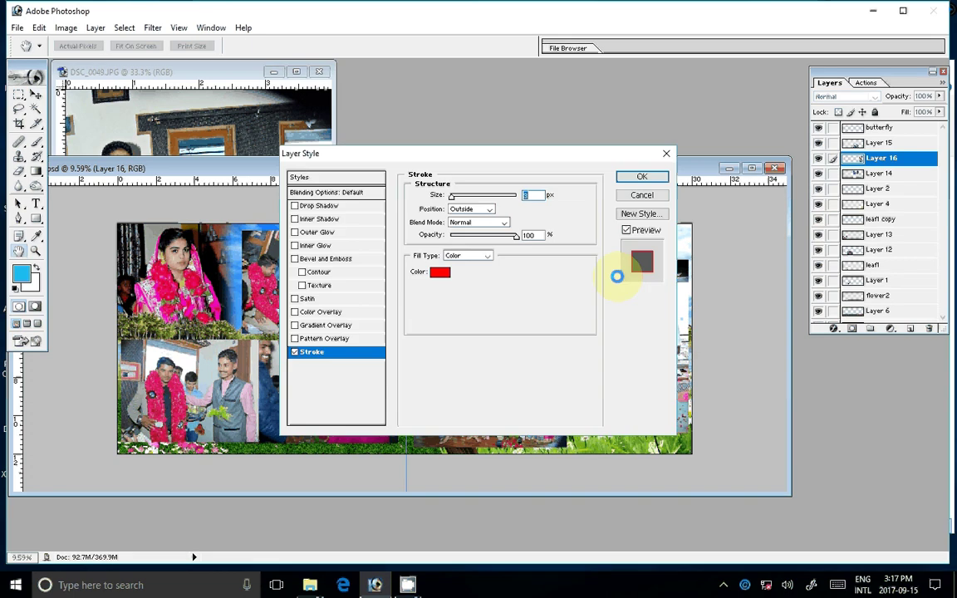
click(440, 271)
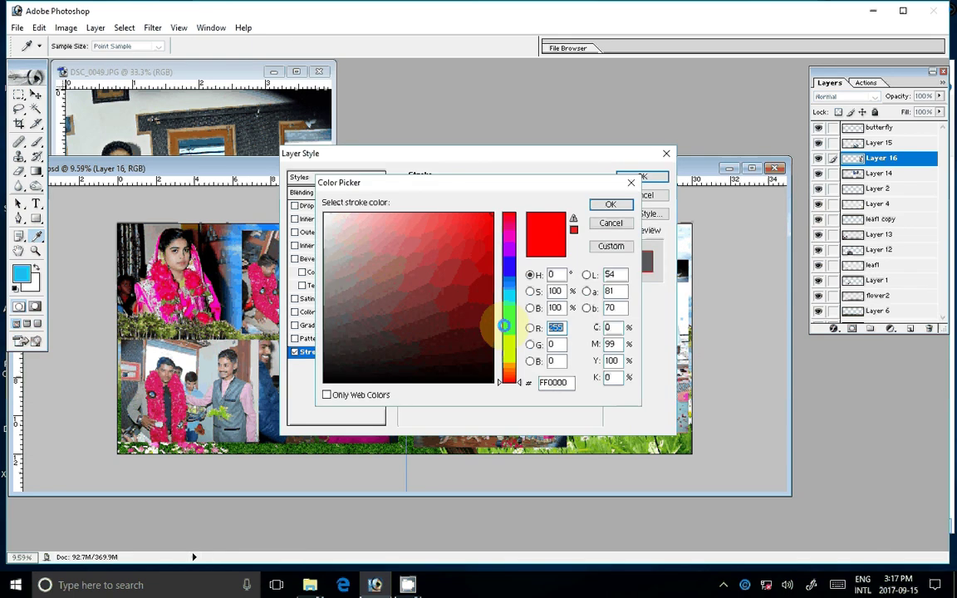
drag(504, 326, 504, 270)
click(483, 223)
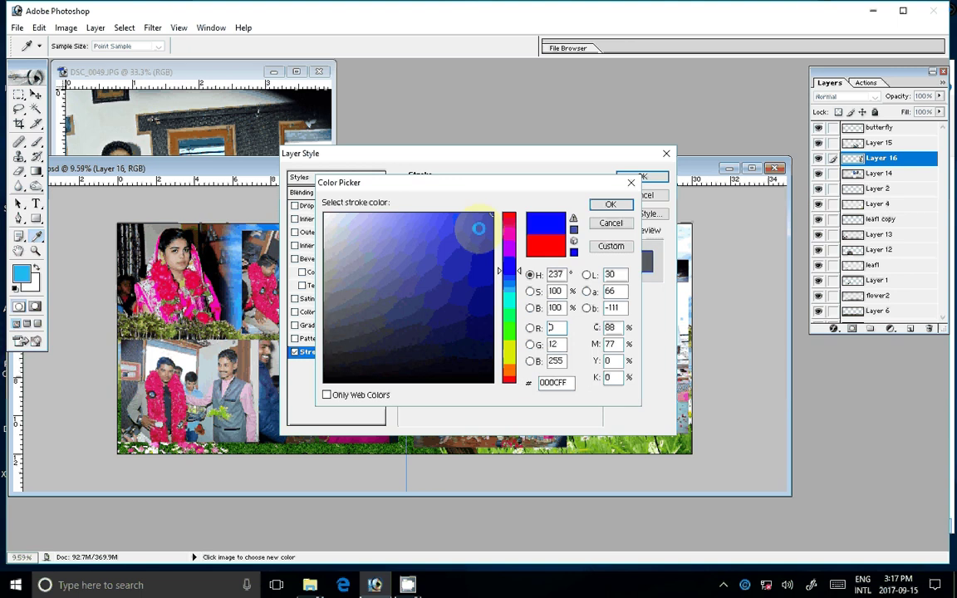
click(597, 203)
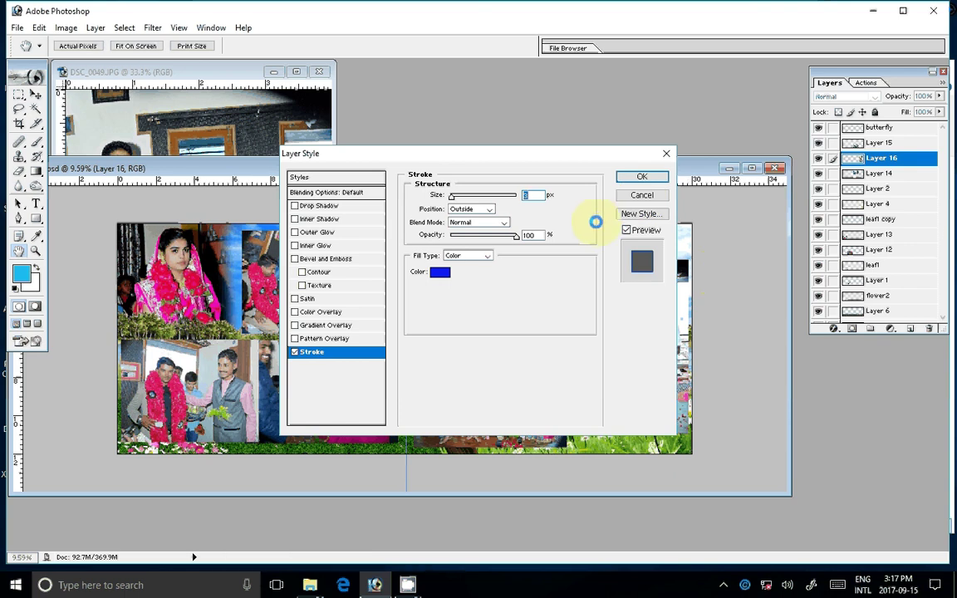
click(641, 176)
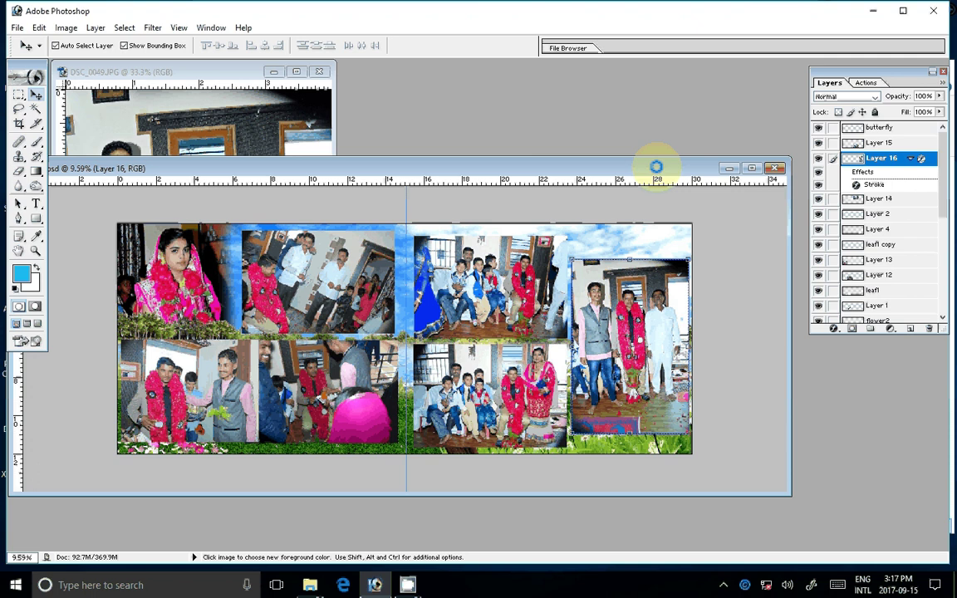
Copy Layer 16's stroke style and select Layer 14.
double_click(901, 158)
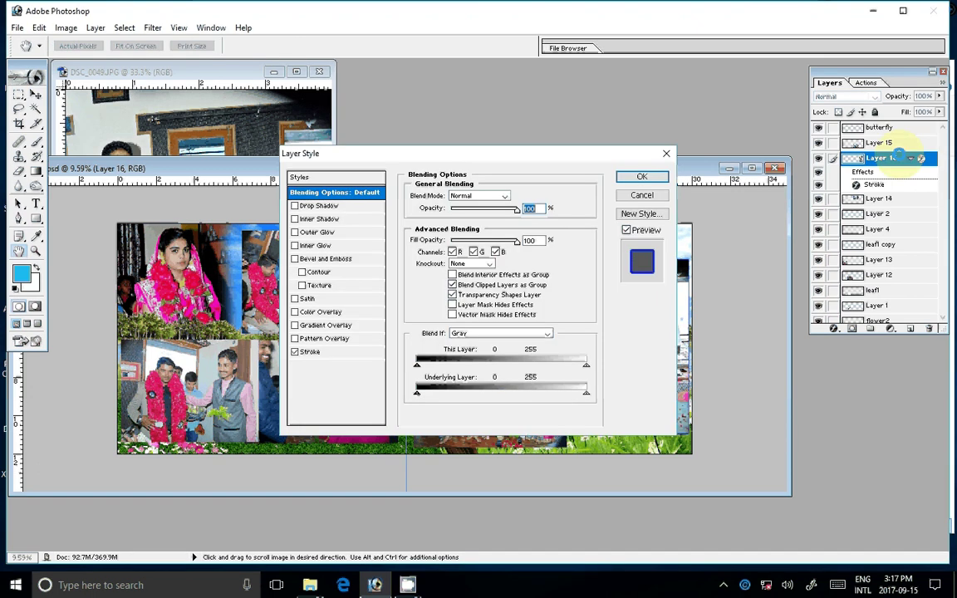
key(Escape)
right_click(920, 158)
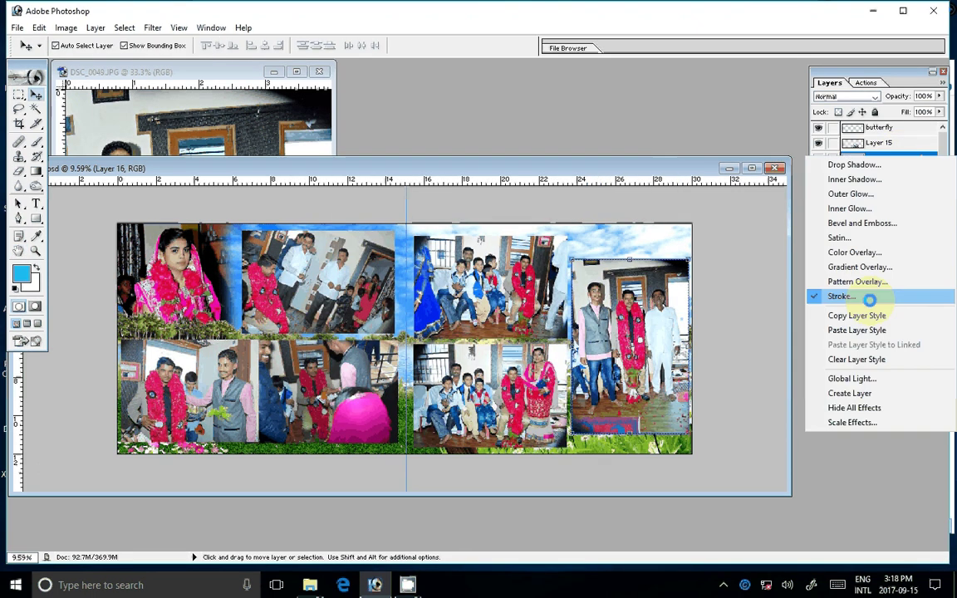
click(869, 298)
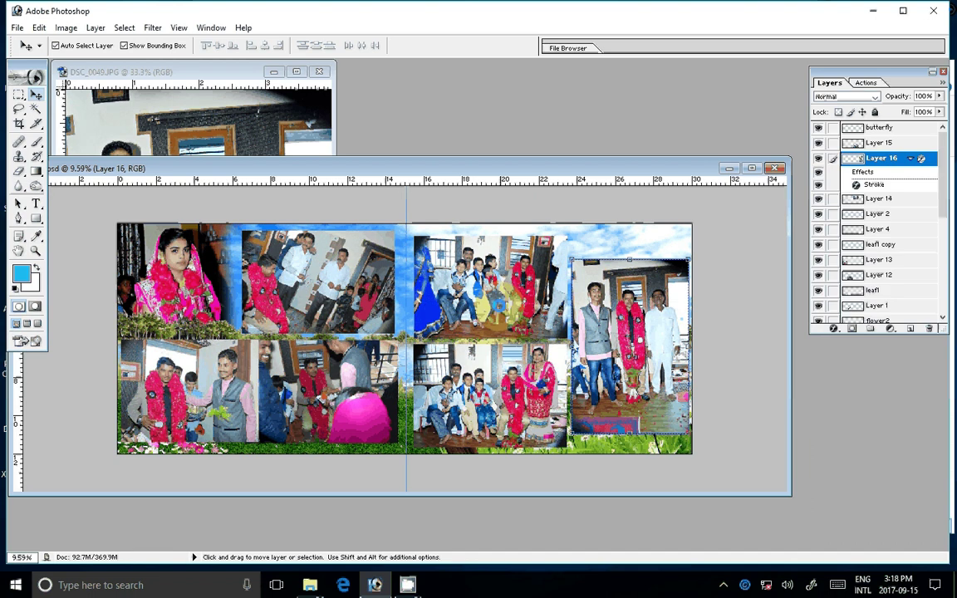
click(214, 282)
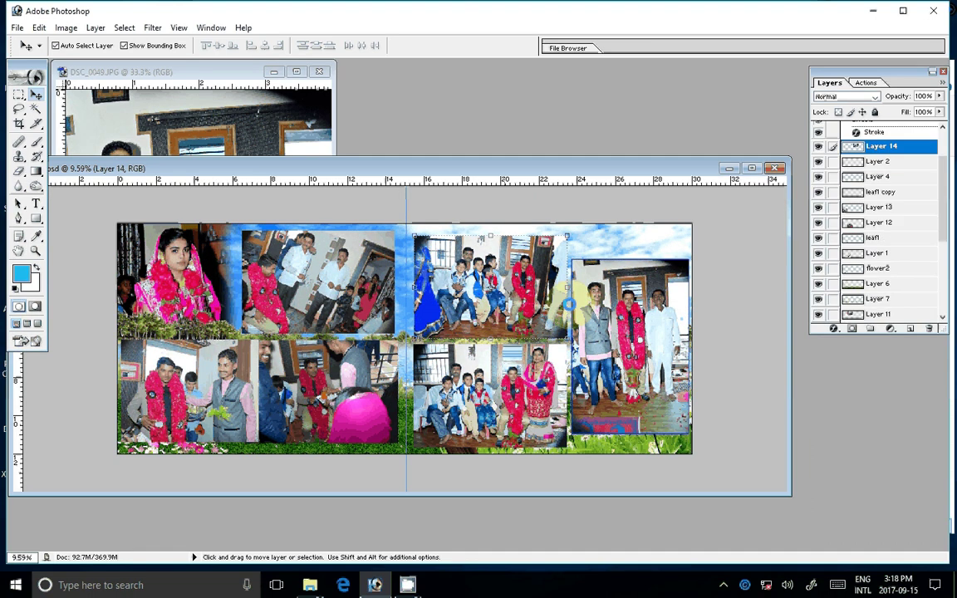
Paste the blue stroke layer style onto Layers 14, 15, 11 and 13.
right_click(884, 147)
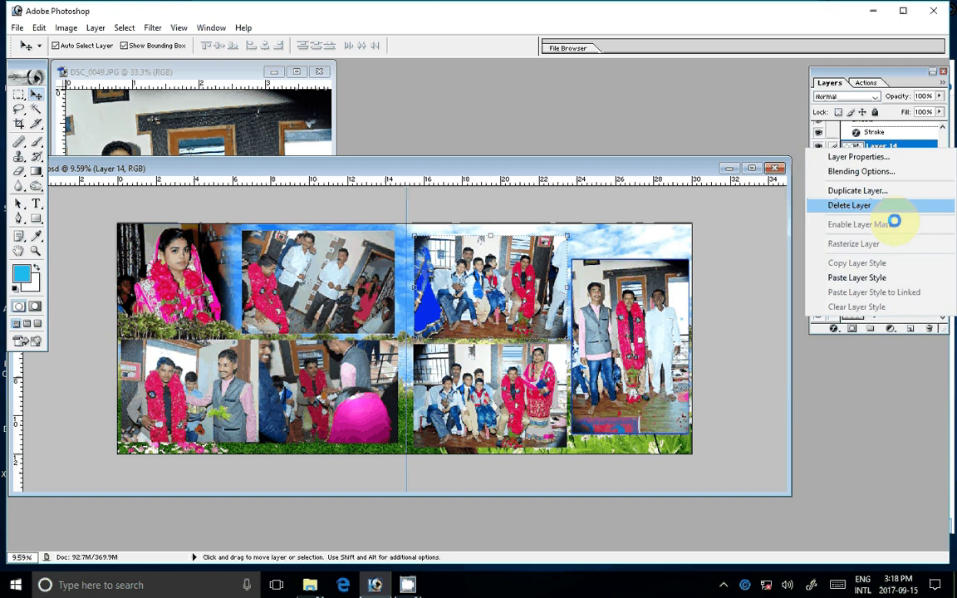
click(888, 205)
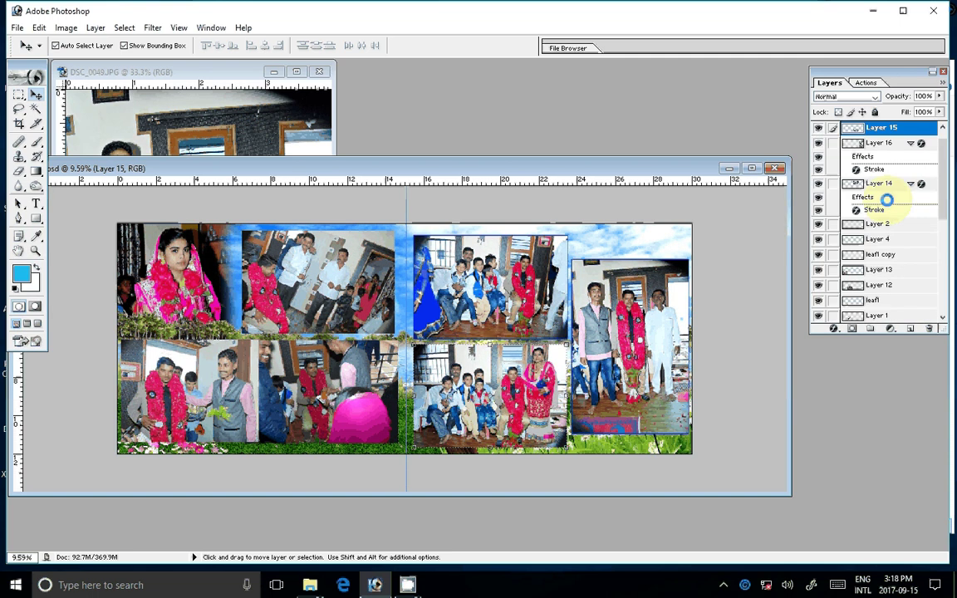
right_click(881, 130)
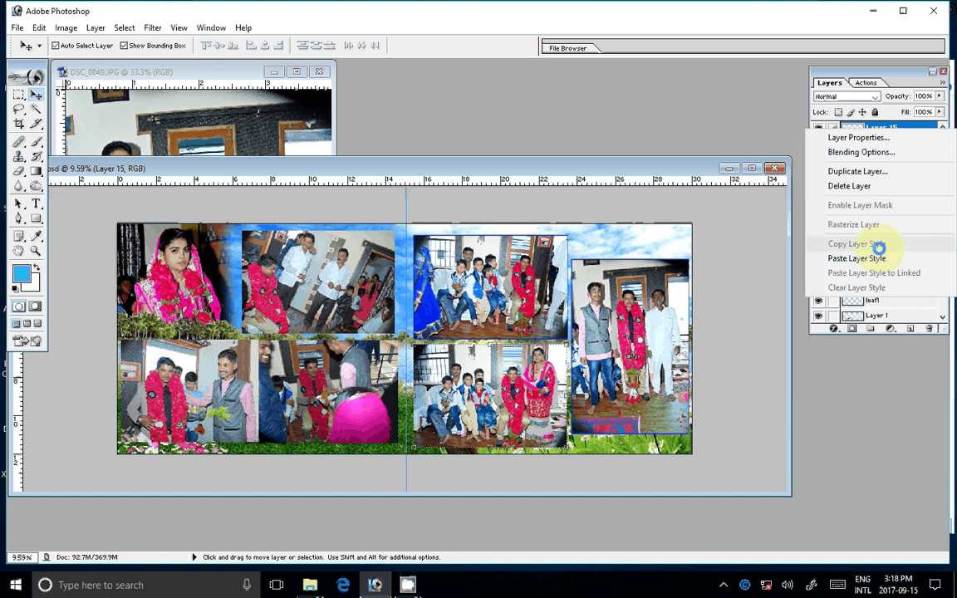
click(878, 257)
click(881, 310)
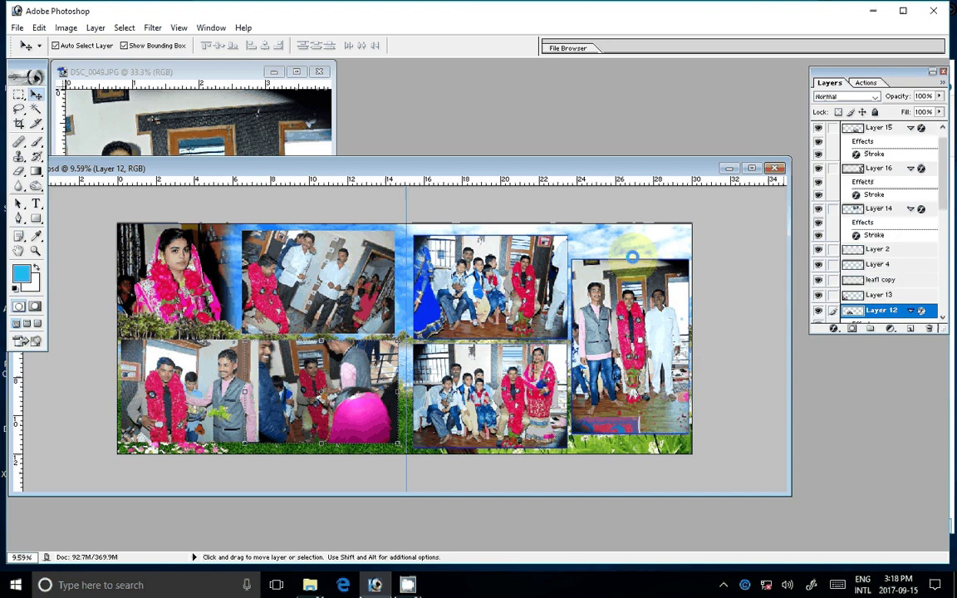
click(632, 257)
right_click(911, 312)
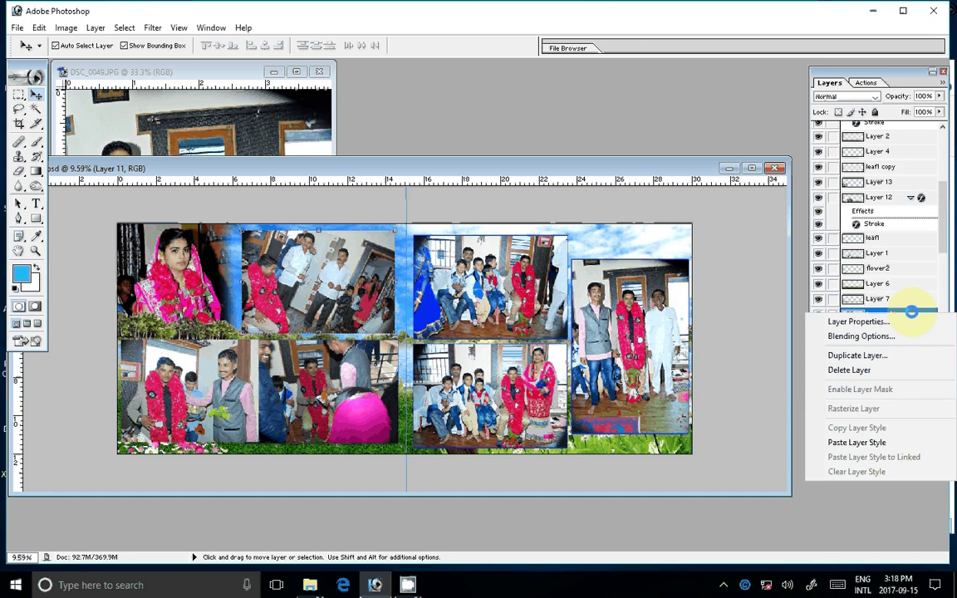
click(115, 490)
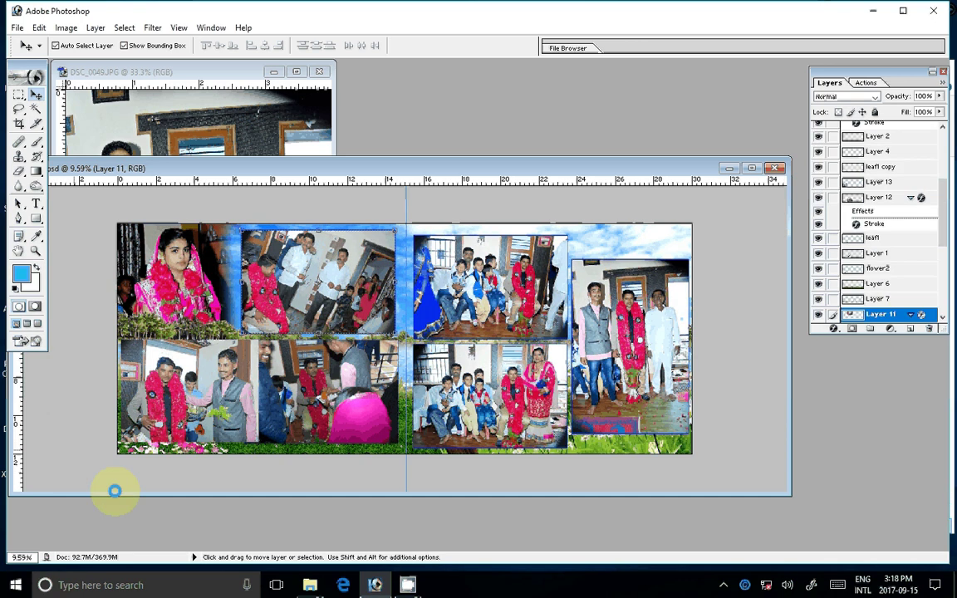
click(911, 184)
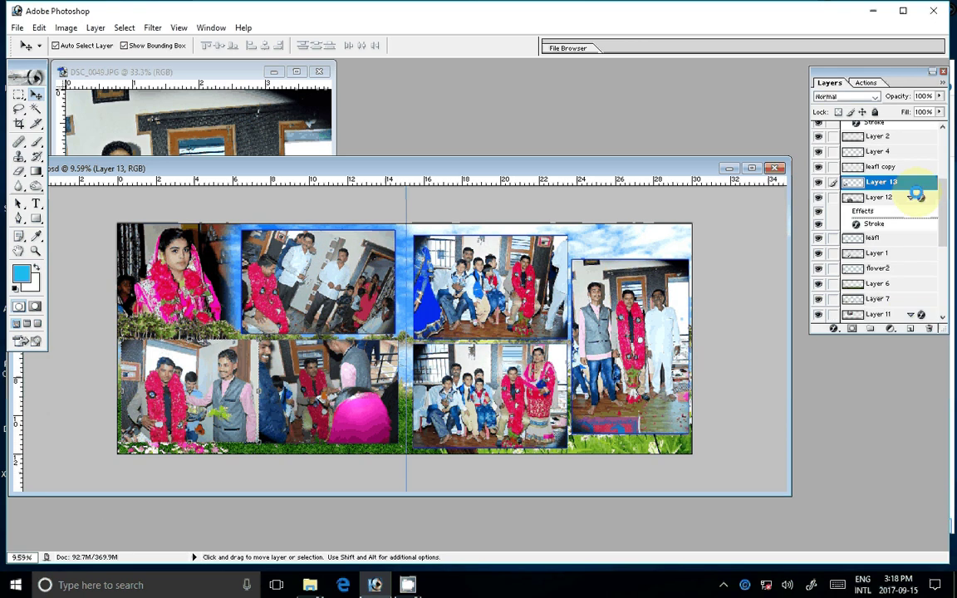
right_click(913, 179)
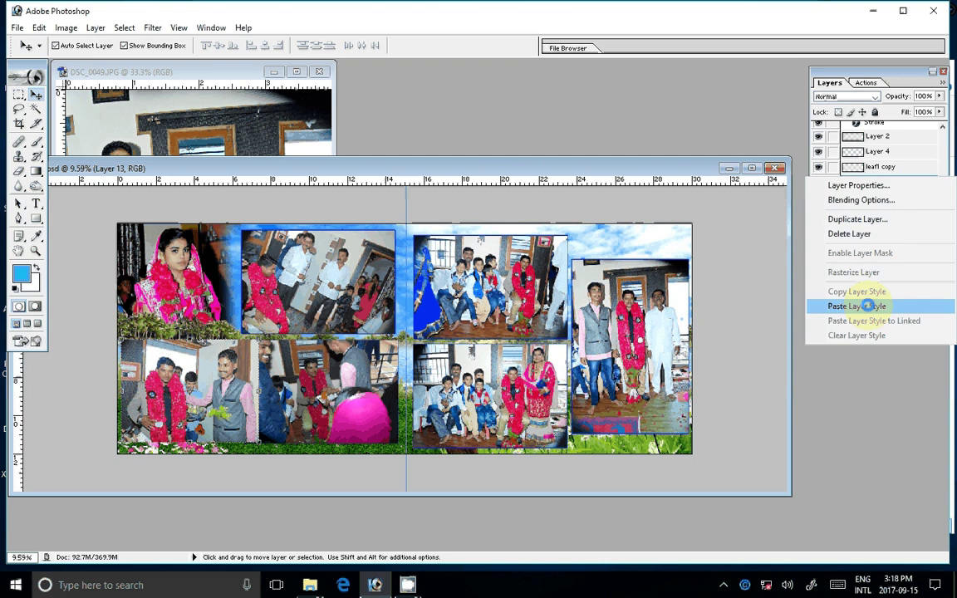
click(866, 306)
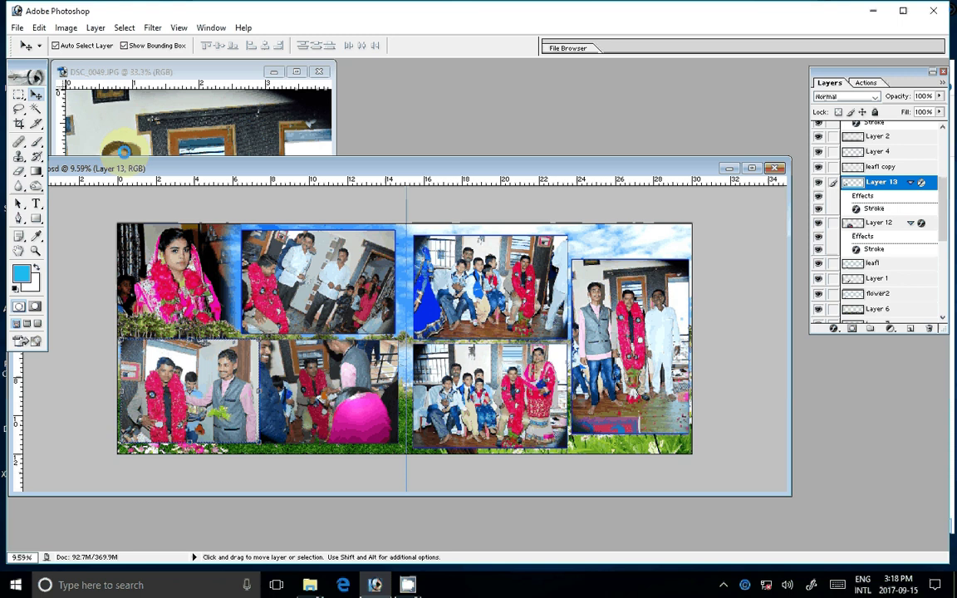
drag(122, 151, 604, 318)
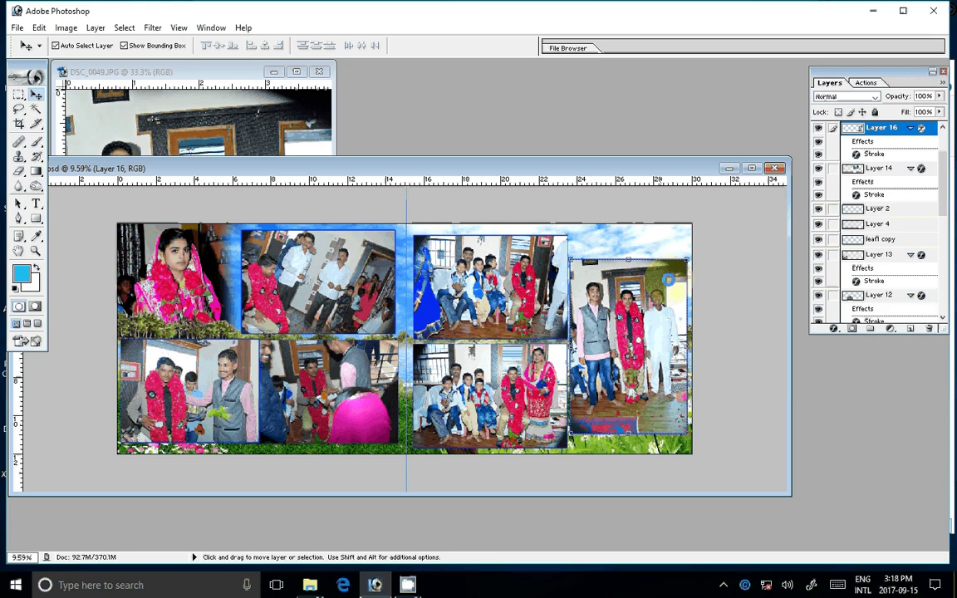
Flatten all layers into one Background using Layer > Merge Visible.
click(96, 28)
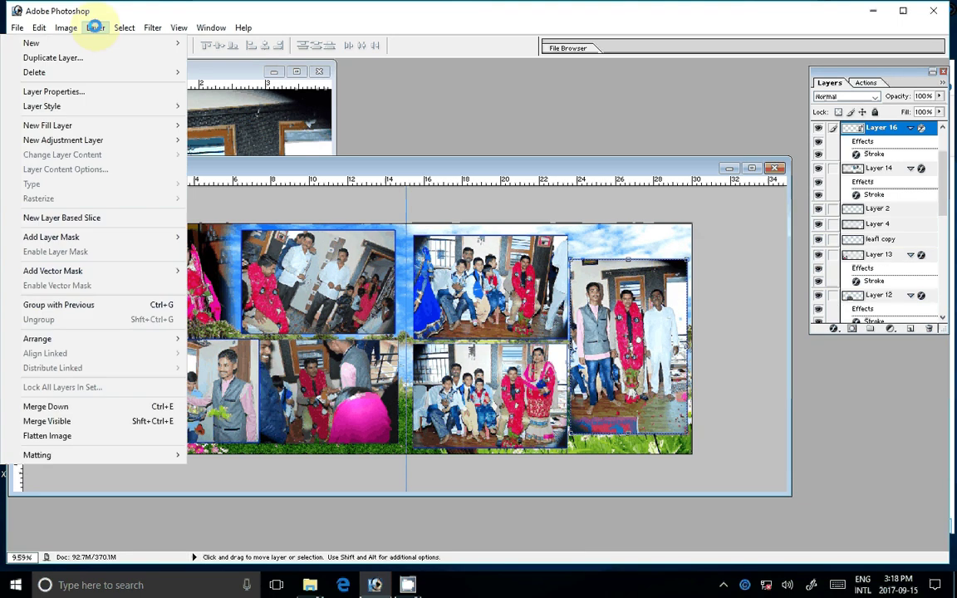
click(46, 421)
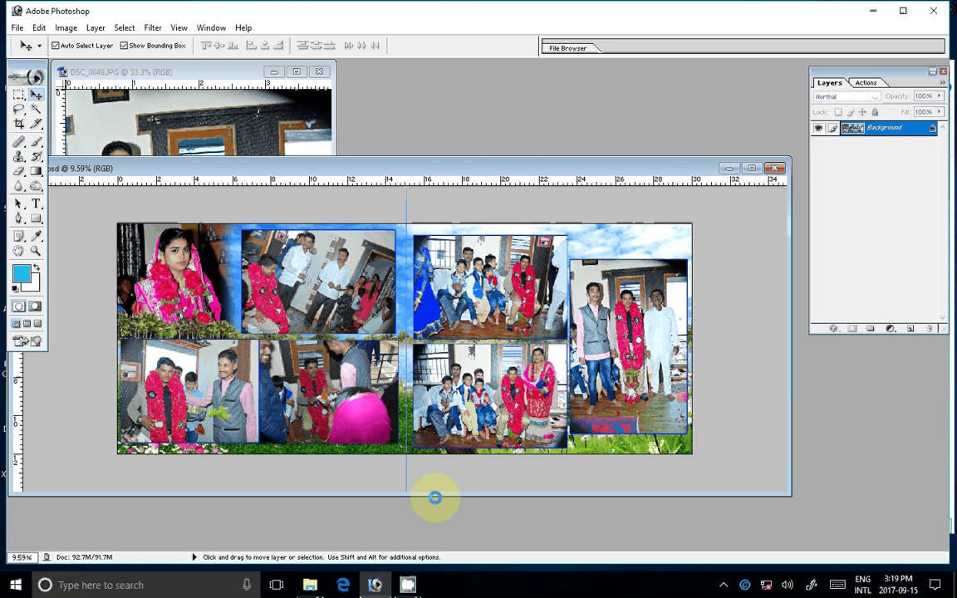
Save the flattened spread as JPEG '05' in E:\k 11.
click(17, 27)
click(33, 150)
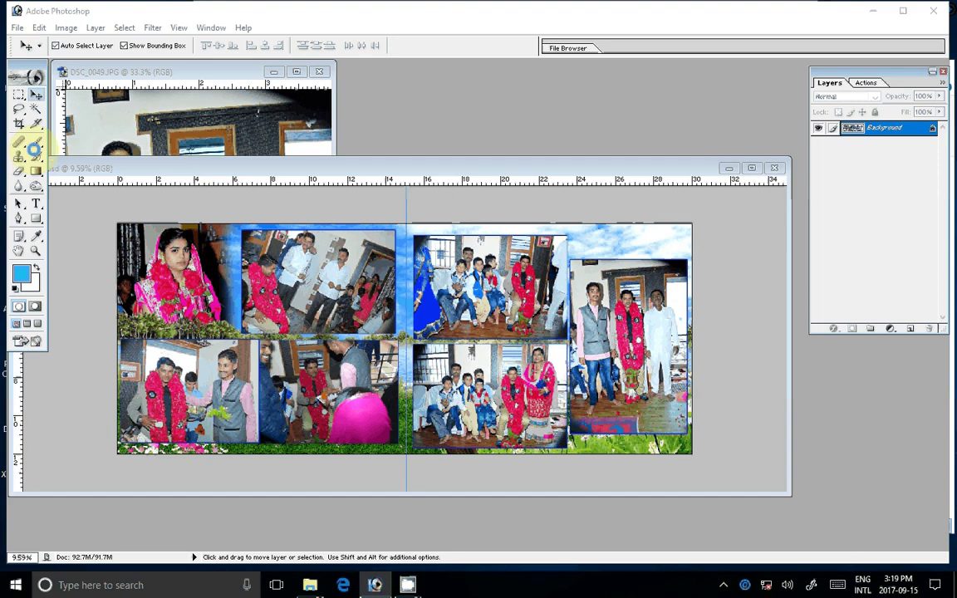
click(336, 249)
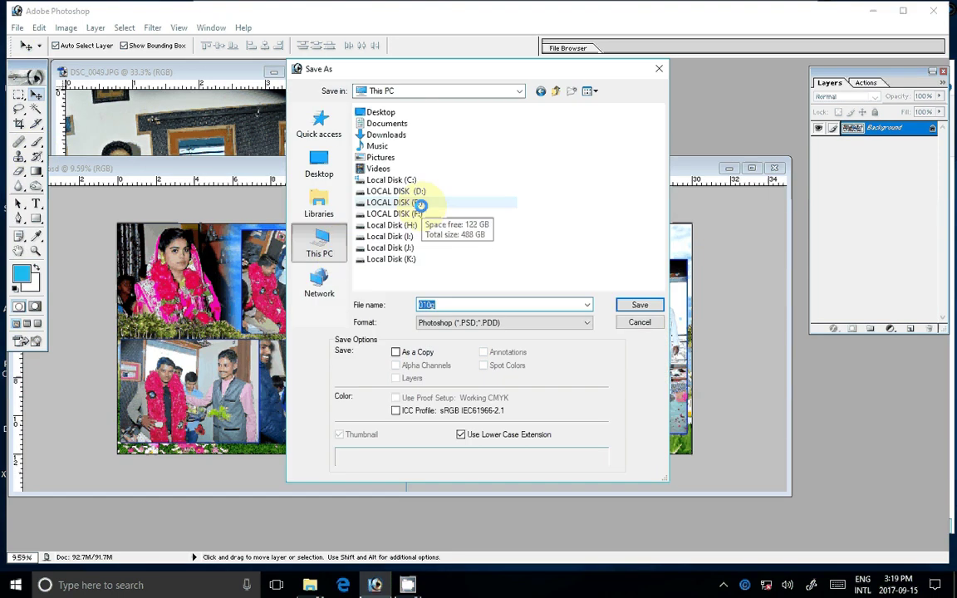
click(420, 205)
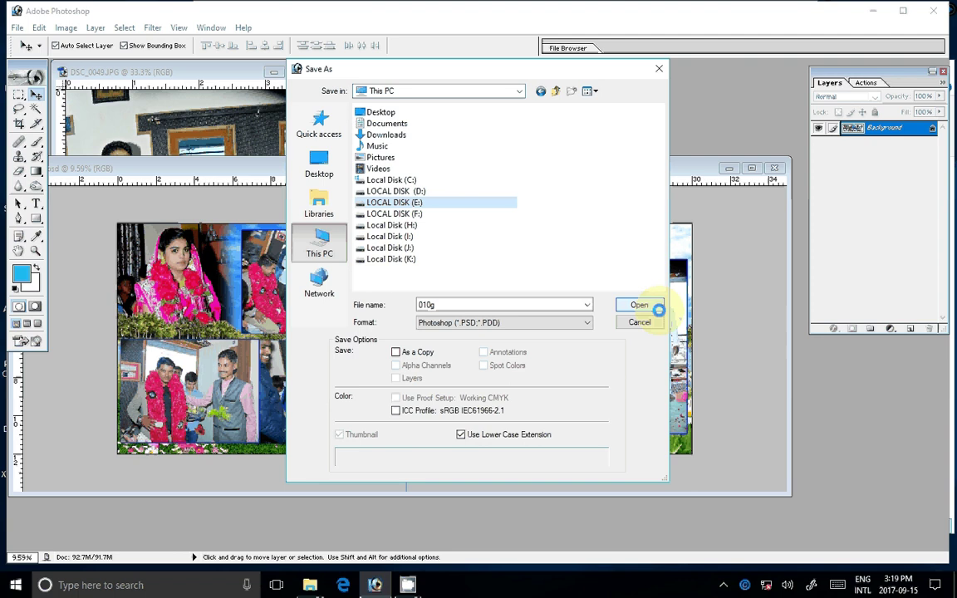
click(656, 308)
click(407, 189)
click(639, 303)
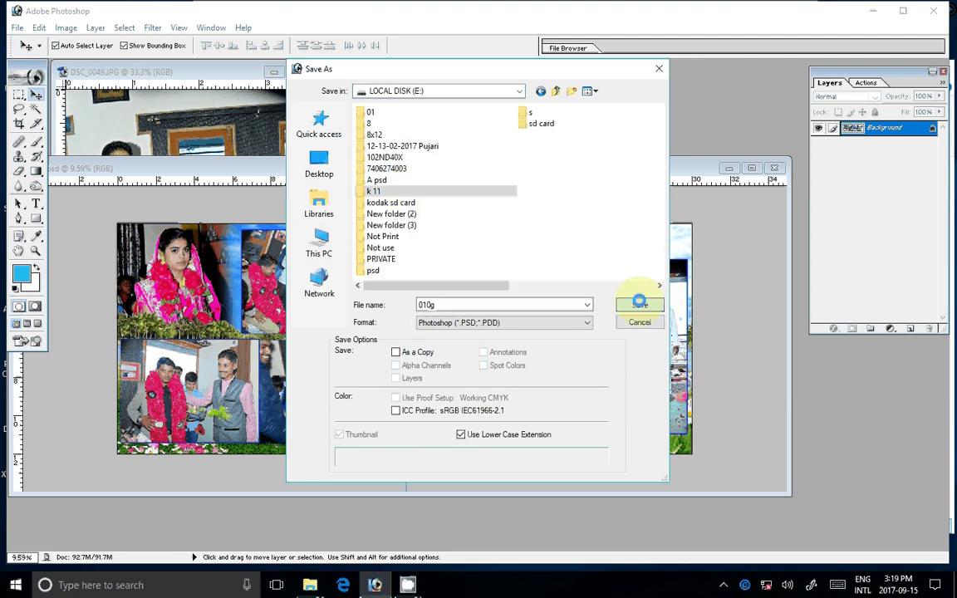
click(502, 323)
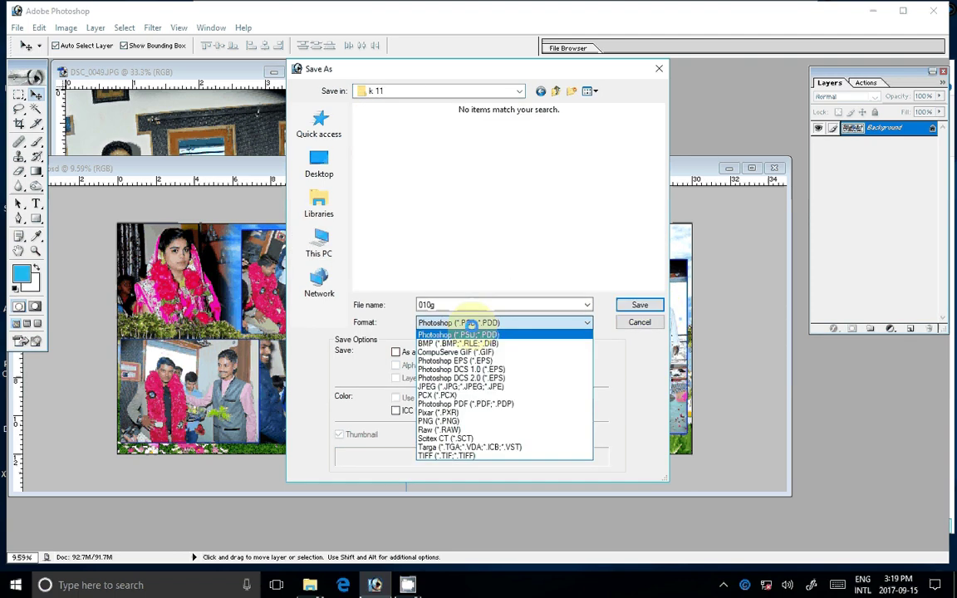
click(449, 391)
double_click(463, 307)
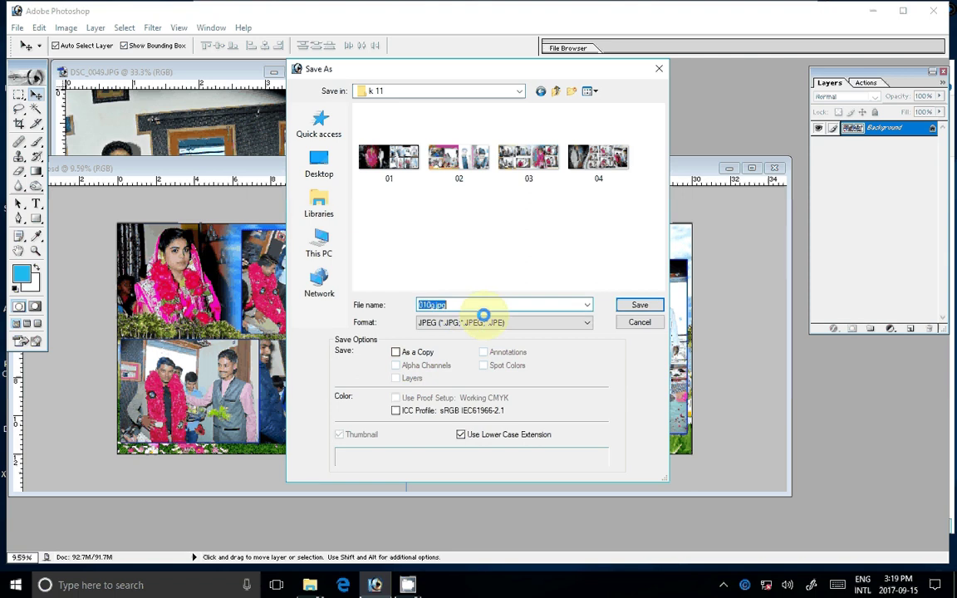
text(05)
key(Return)
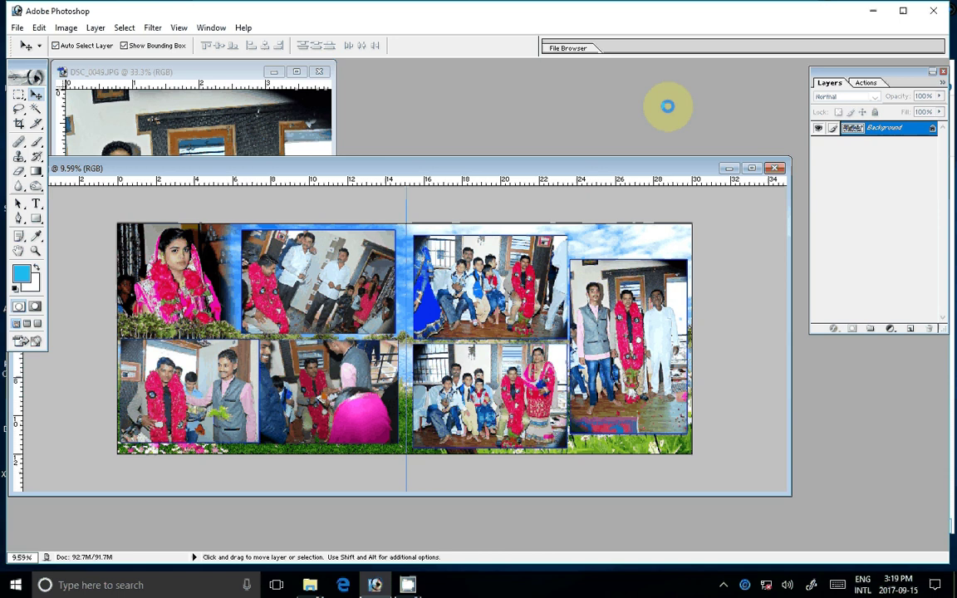
click(413, 262)
click(629, 362)
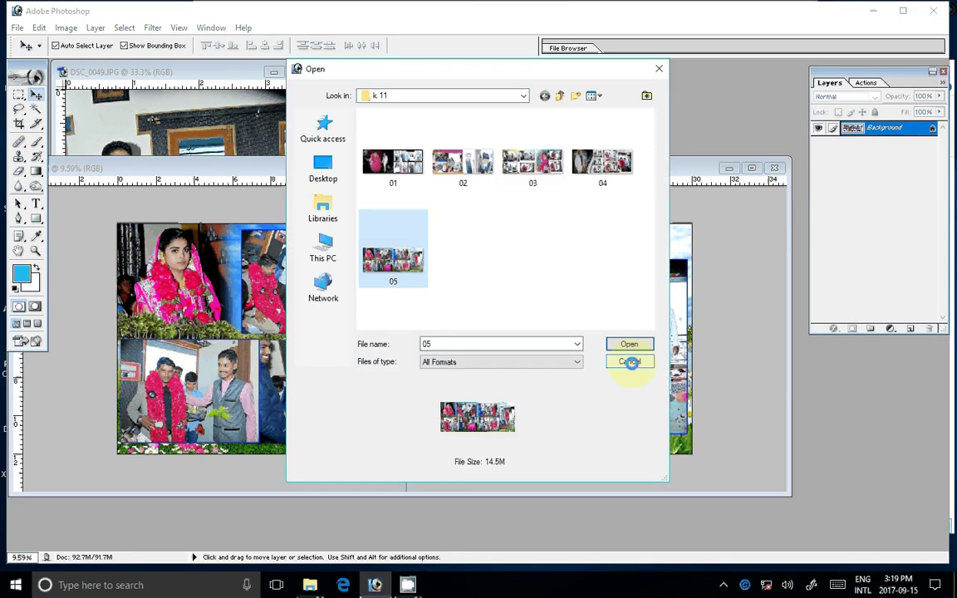